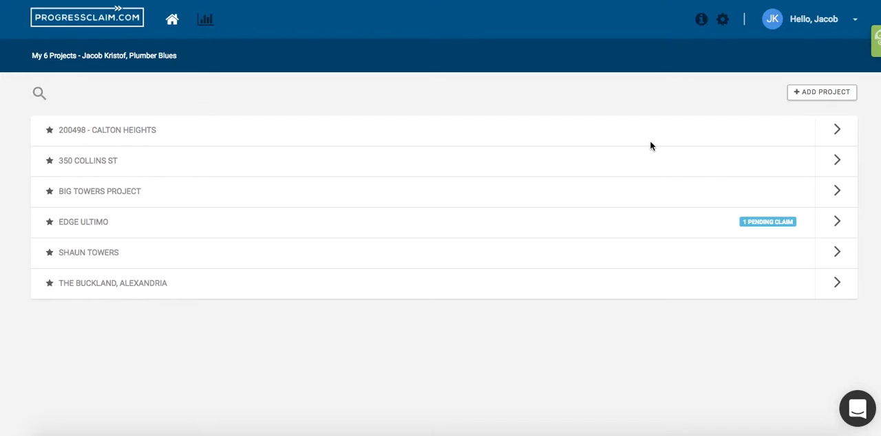
- Start a new project and name it MyClaim Towers
left_click(819, 96)
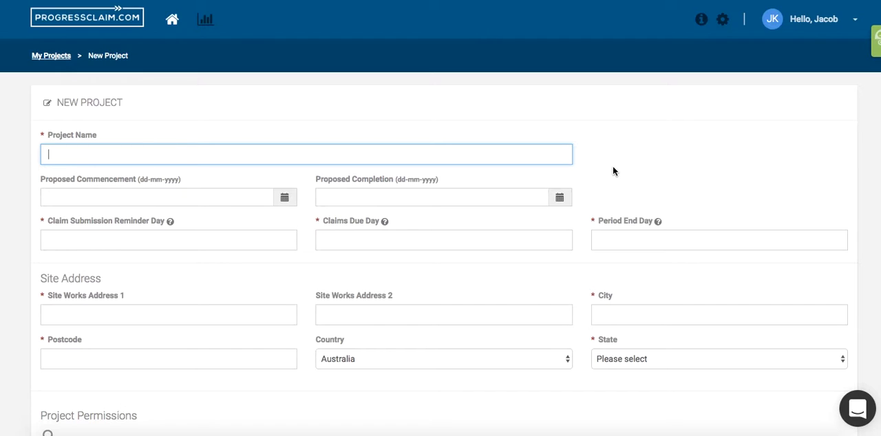
left_click(441, 161)
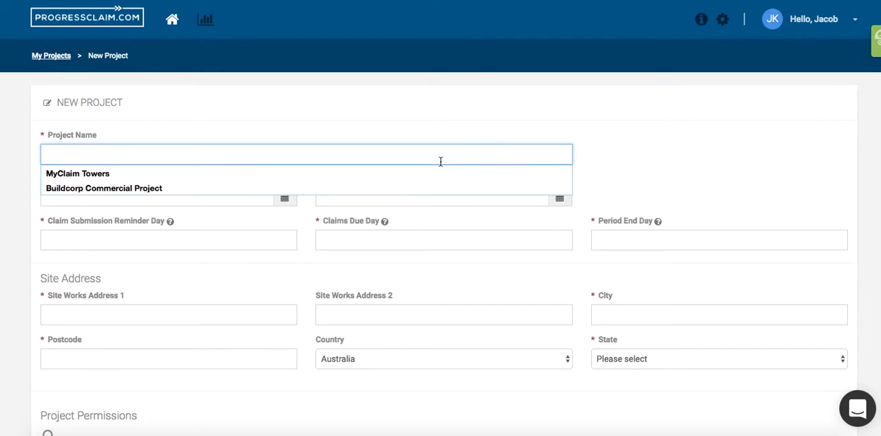
left_click(430, 173)
- Set the project's proposed commencement to 15-03-2017 and its proposed completion to 22-03-2017
left_click(289, 200)
left_click(139, 292)
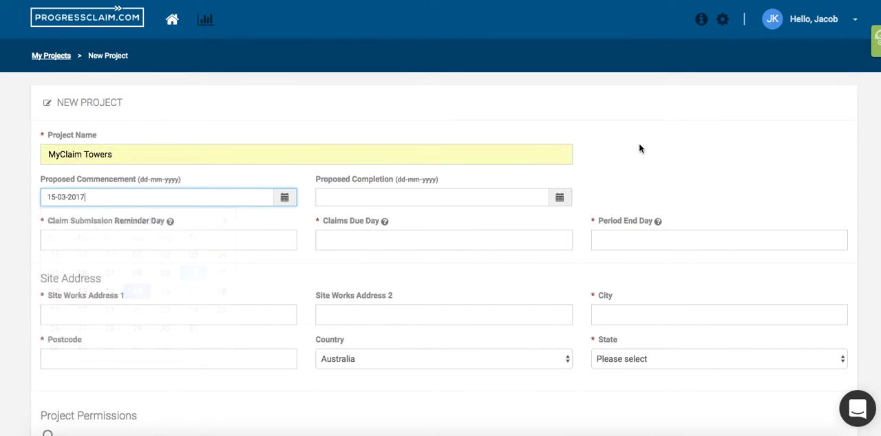
left_click(556, 195)
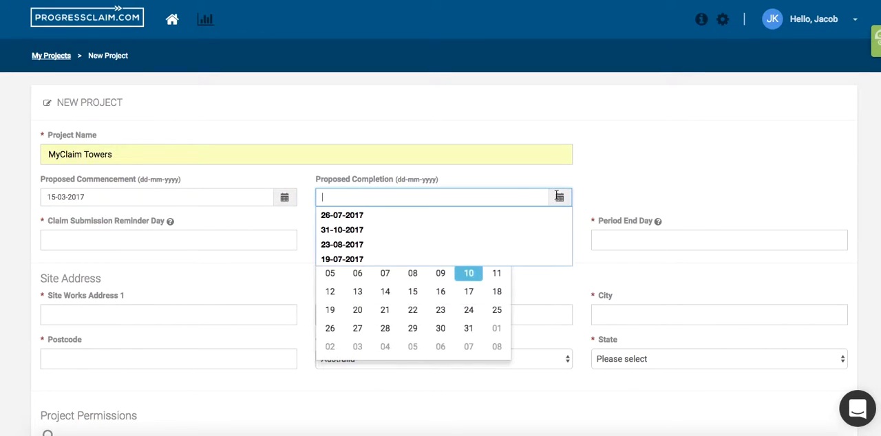
left_click(414, 310)
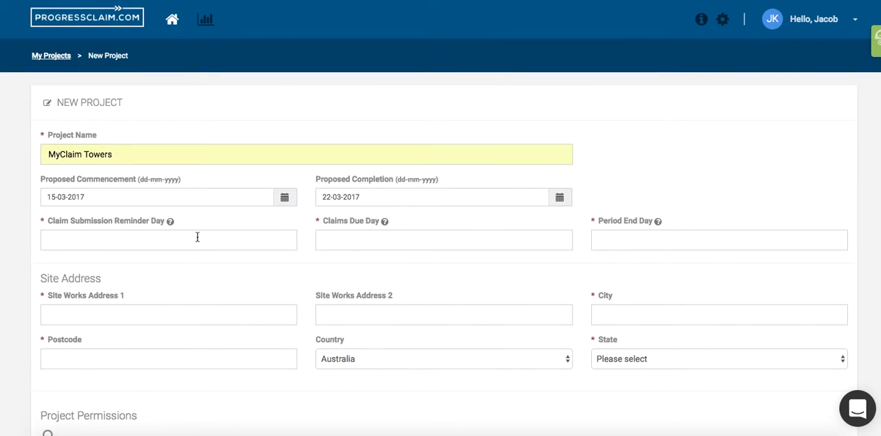
- Set the project's claim submission reminder day to 21, claims due day to 25 and period end day to 31
mouse_move(170, 224)
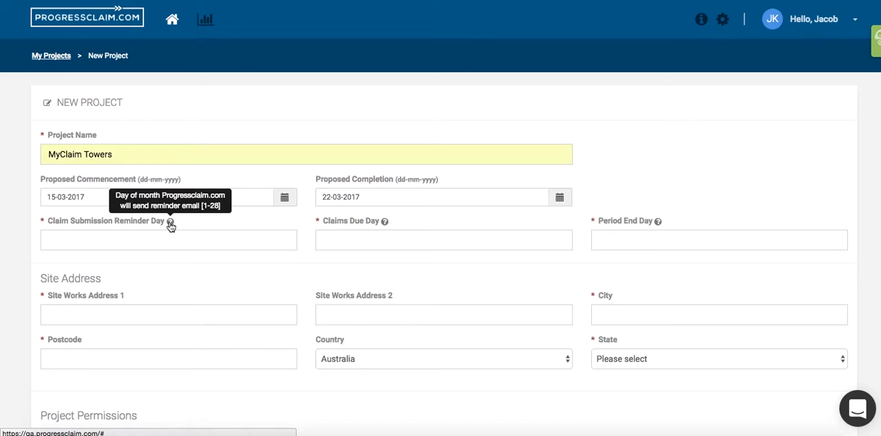
left_click(151, 241)
type("21")
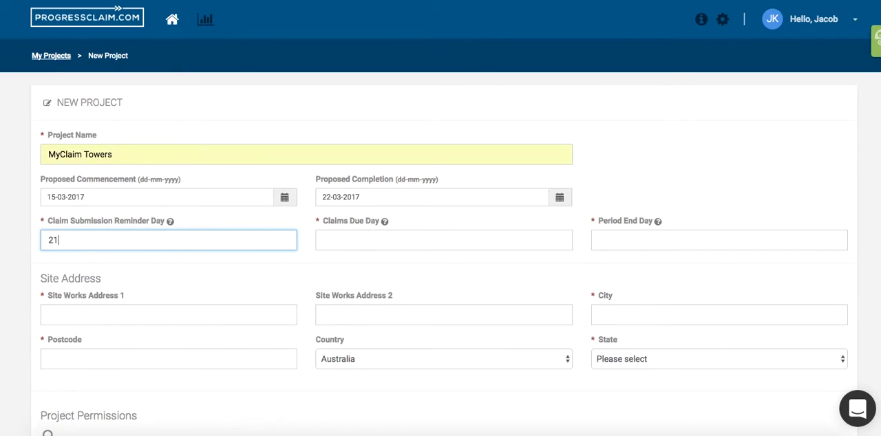
mouse_move(385, 226)
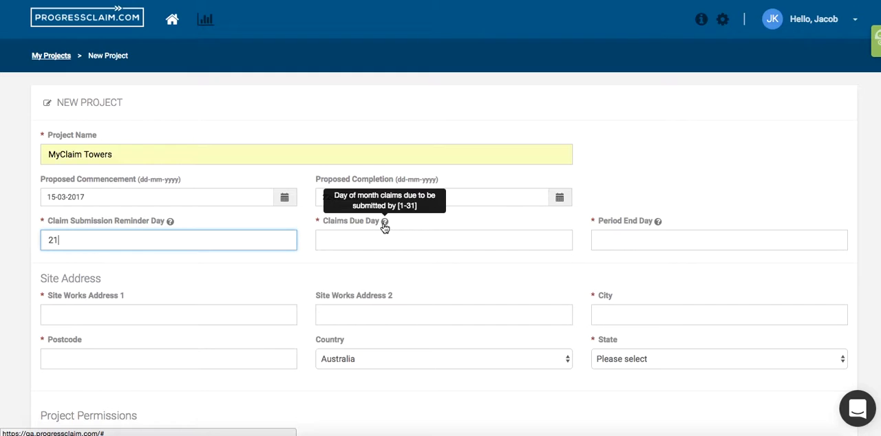
left_click(370, 240)
type("25")
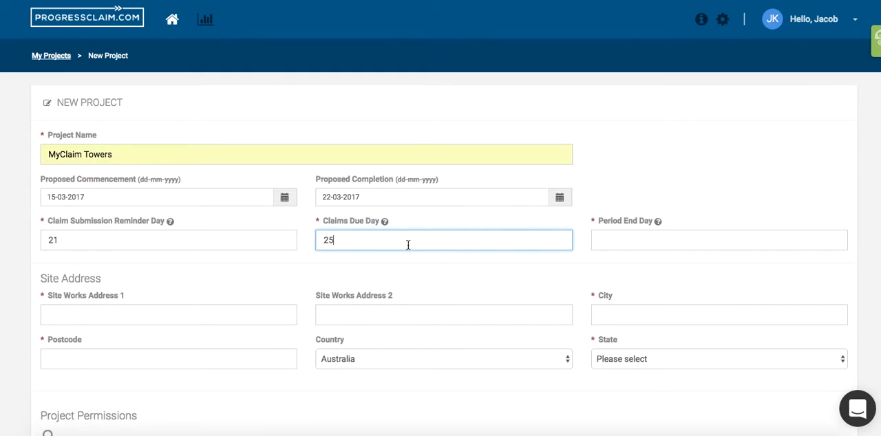
mouse_move(658, 224)
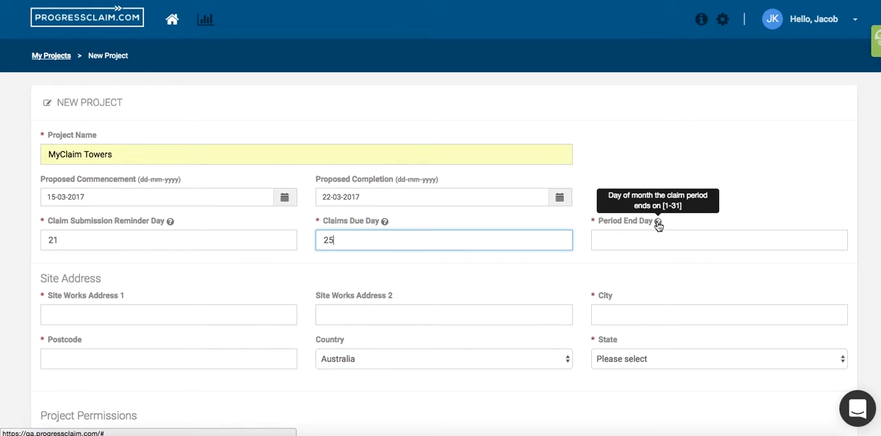
left_click(643, 238)
type("31")
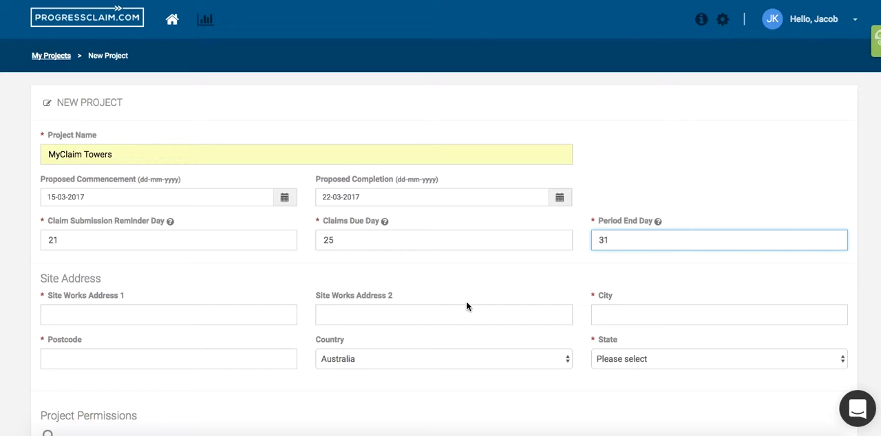
- Fill in the street address and city of the project's site works
scroll(285, 305, "down", 2)
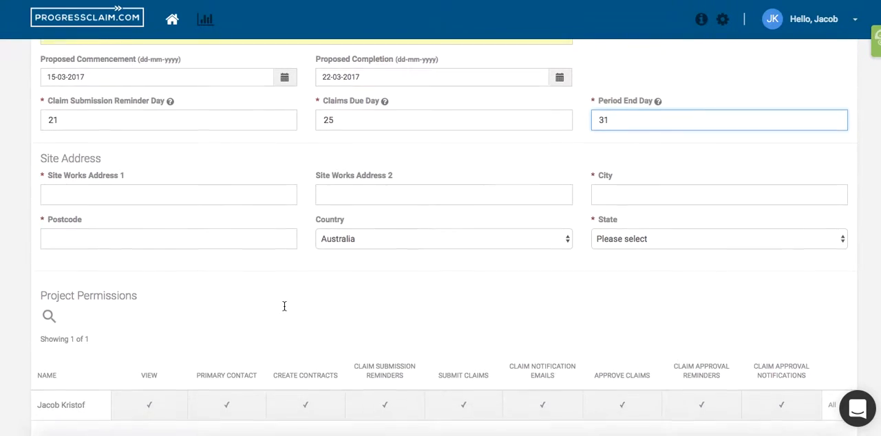
left_click(194, 188)
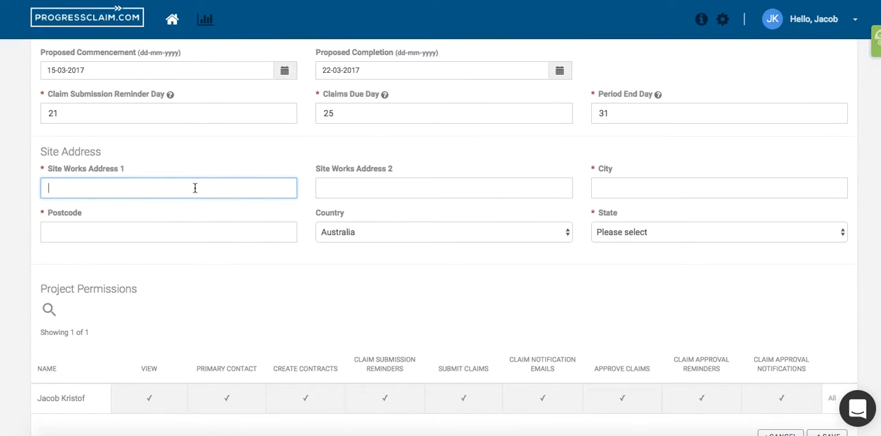
type("350")
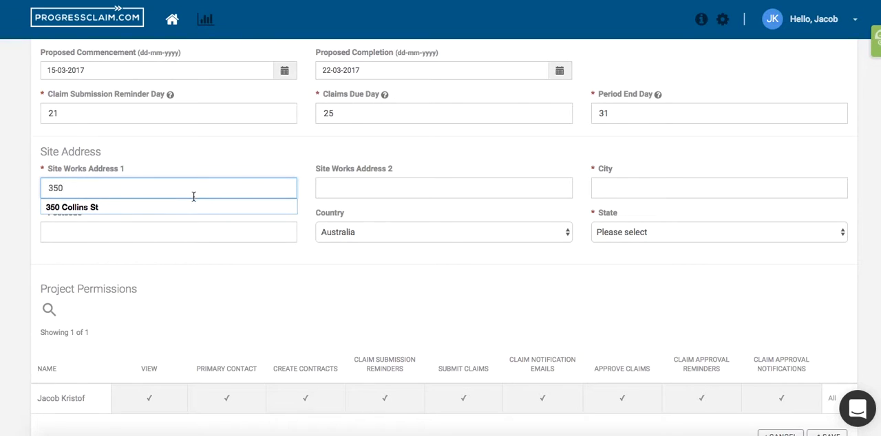
left_click(212, 206)
left_click(654, 188)
type("Mel")
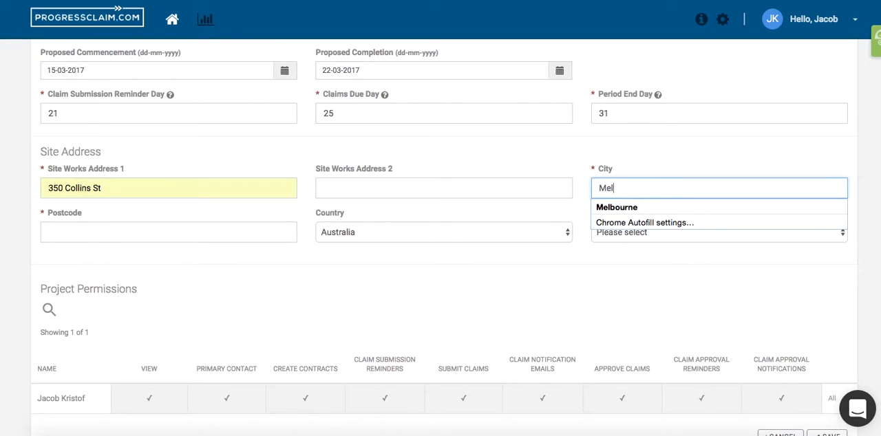
left_click(648, 204)
- Complete the site address with its postcode and the state Victoria, and save the new project
left_click(161, 235)
type("3000")
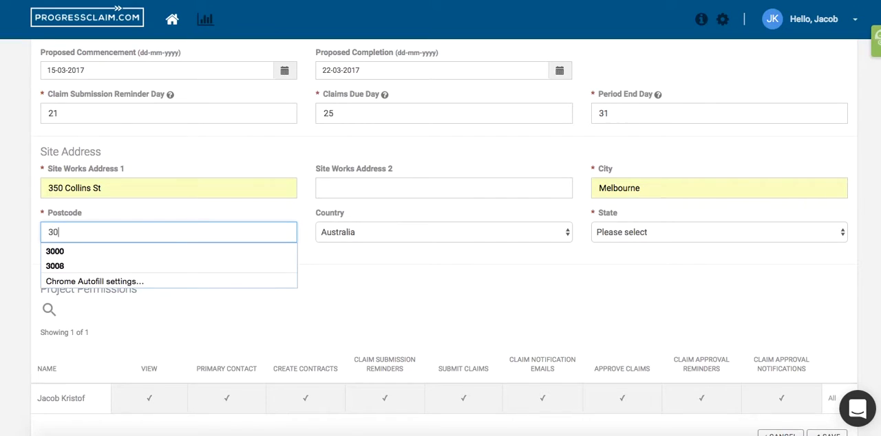
left_click(638, 234)
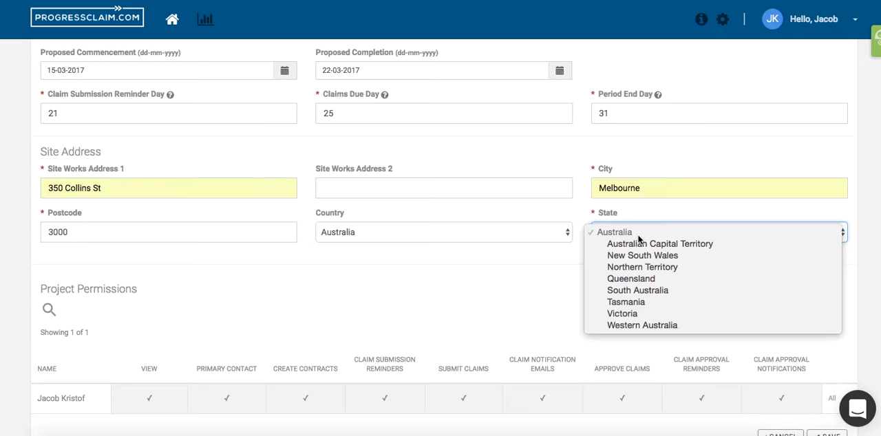
left_click(637, 313)
scroll(560, 301, "down", 3)
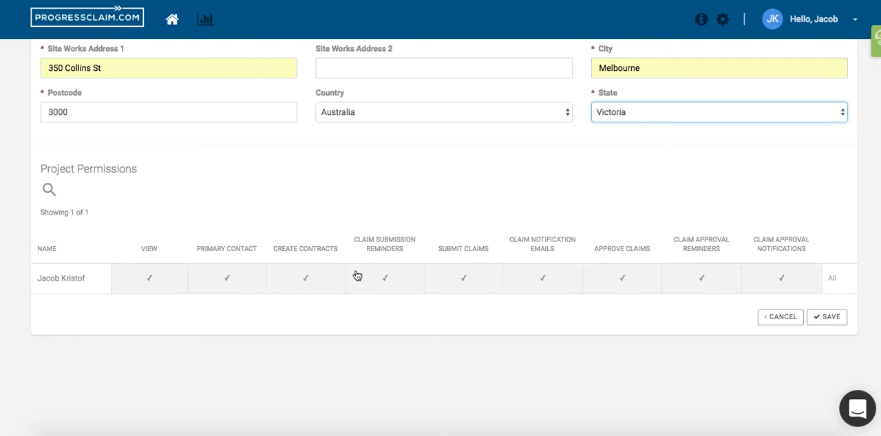
left_click(827, 318)
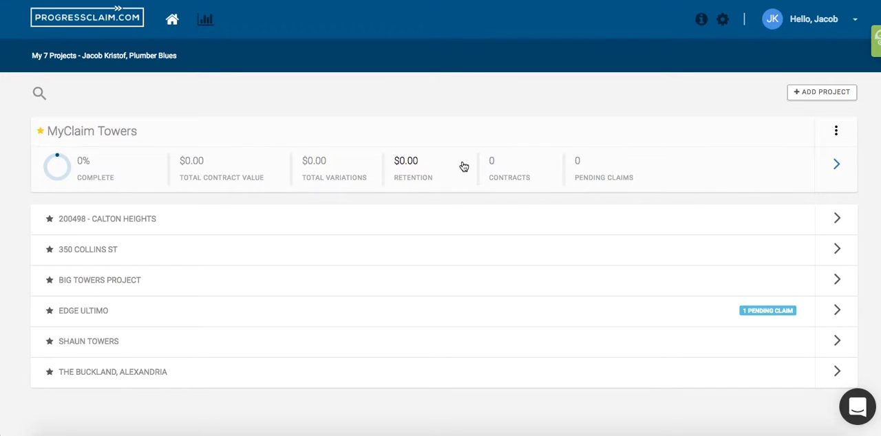
- Start a new contract in the MyClaim Towers project with the company role Making Claims - CLAIMANT
left_click(451, 169)
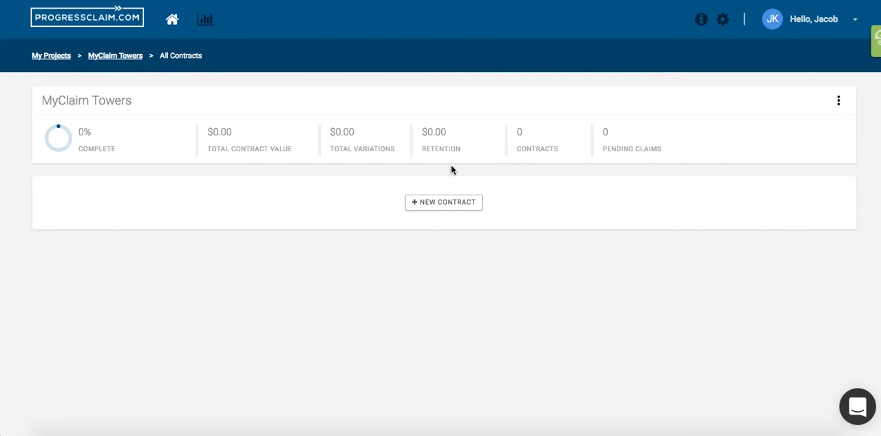
left_click(436, 207)
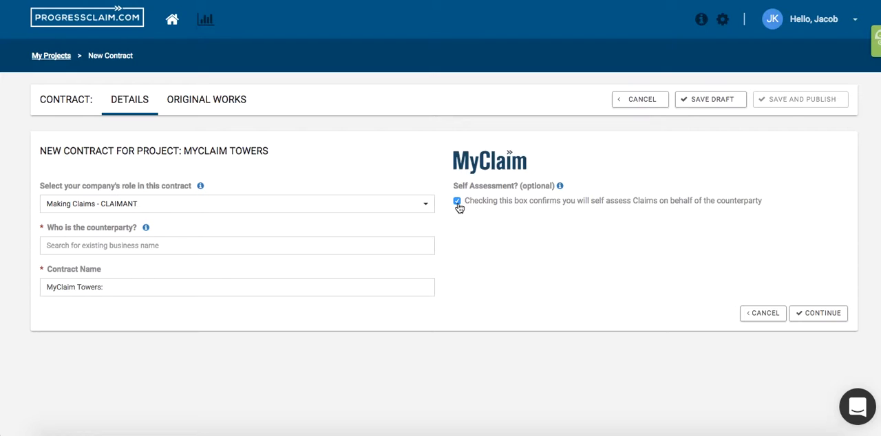
left_click(391, 208)
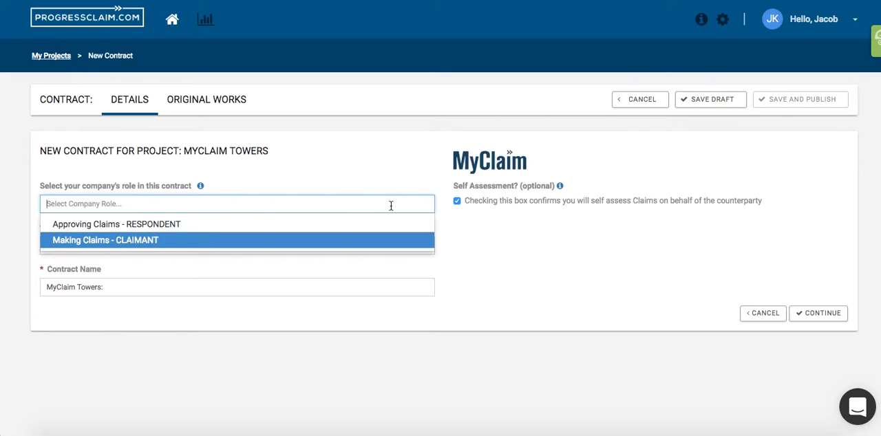
left_click(351, 242)
left_click(340, 245)
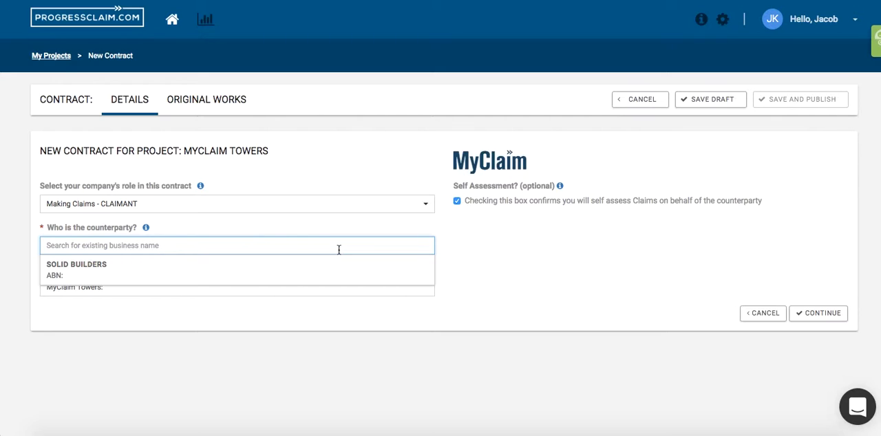
type("m")
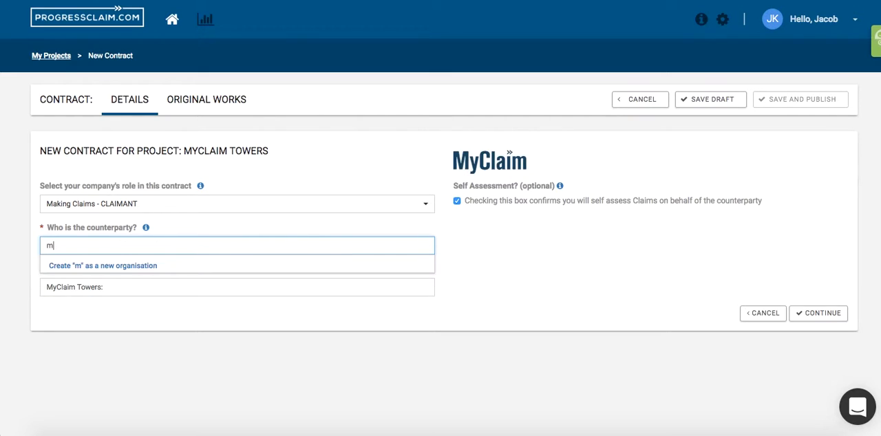
left_click(128, 268)
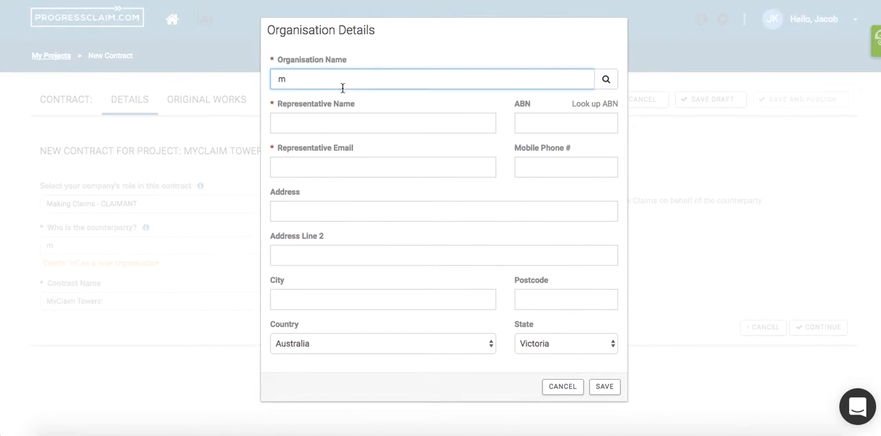
left_click(314, 122)
left_click(298, 167)
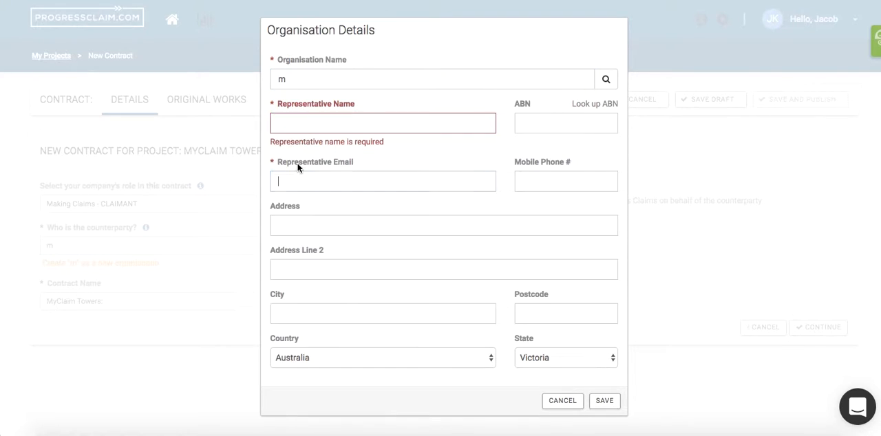
left_click(292, 176)
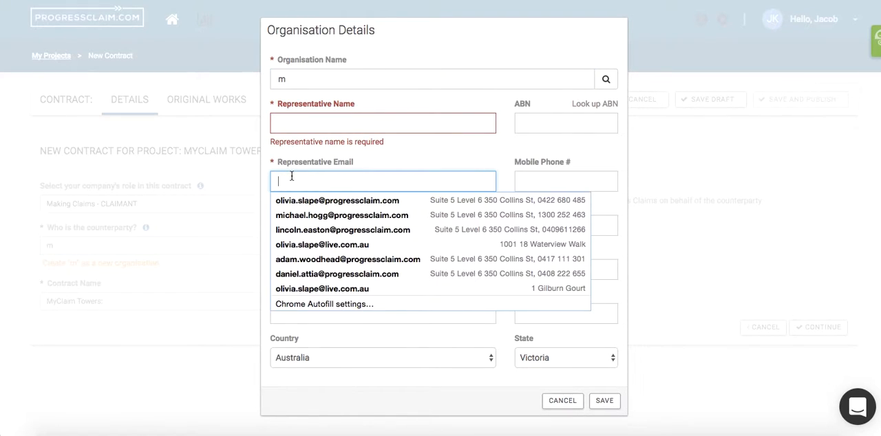
left_click(293, 123)
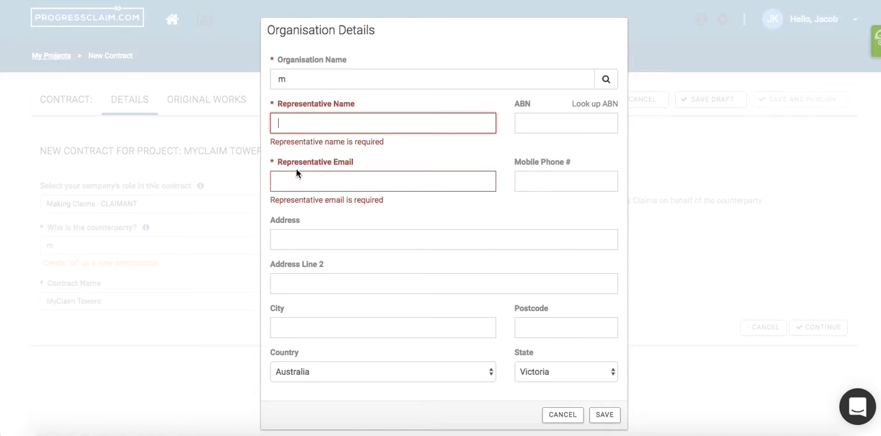
left_click(563, 414)
- Replace the counterparty entry with the existing business Solid Builders and continue to the remaining contract details
left_click(228, 246)
key("BackSpace")
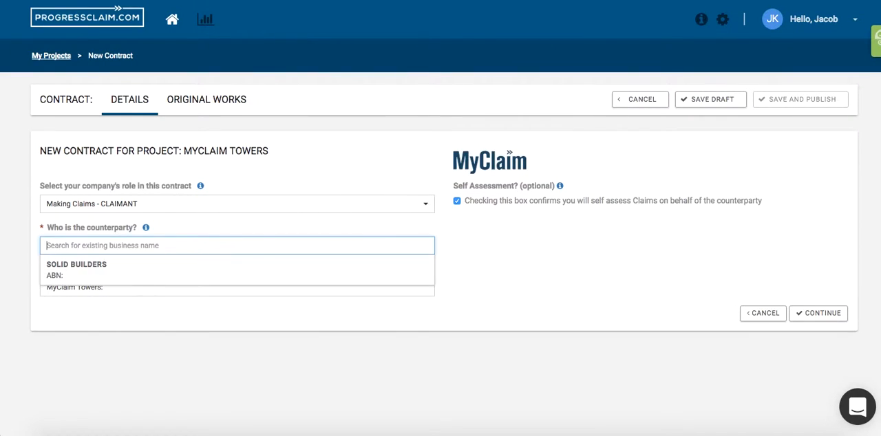
type("sol")
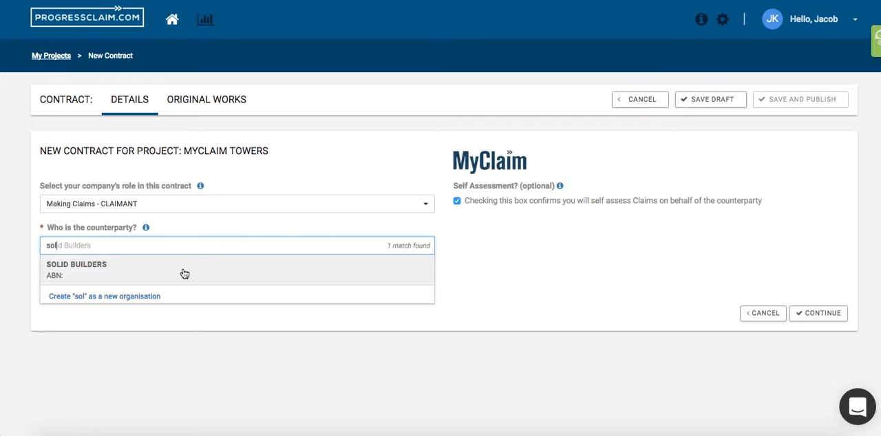
left_click(184, 273)
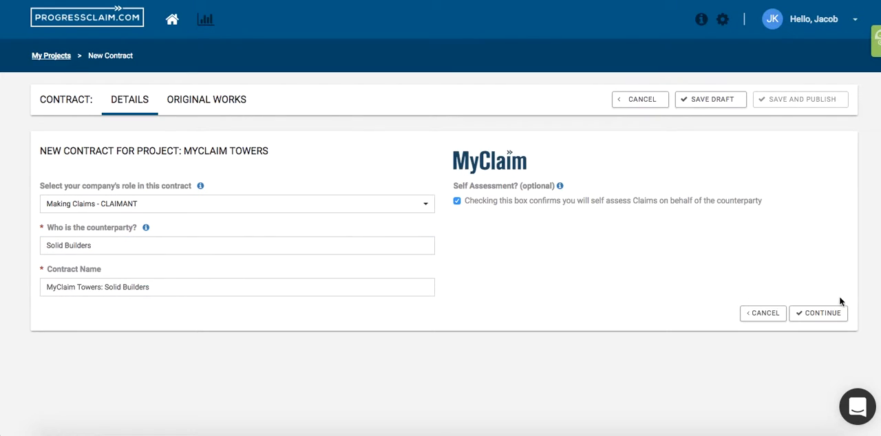
left_click(819, 313)
- Set the contract date to 15-03-2017 and the contract's proposed commencement to 20-06-2017
scroll(623, 316, "down", 5)
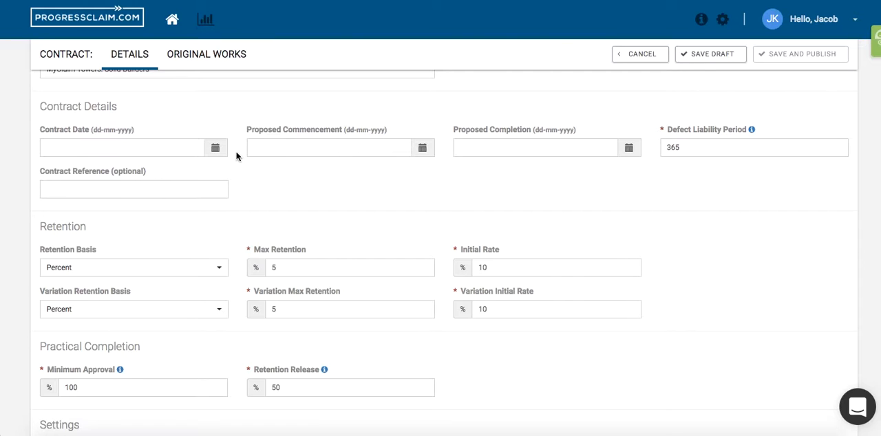
left_click(213, 149)
left_click(131, 245)
left_click(422, 149)
left_click(423, 171)
left_click(423, 171)
left_click(423, 171)
left_click(313, 260)
- Set the contract's proposed completion date to 21-06-2017
left_click(629, 149)
left_click(628, 171)
left_click(626, 173)
left_click(626, 174)
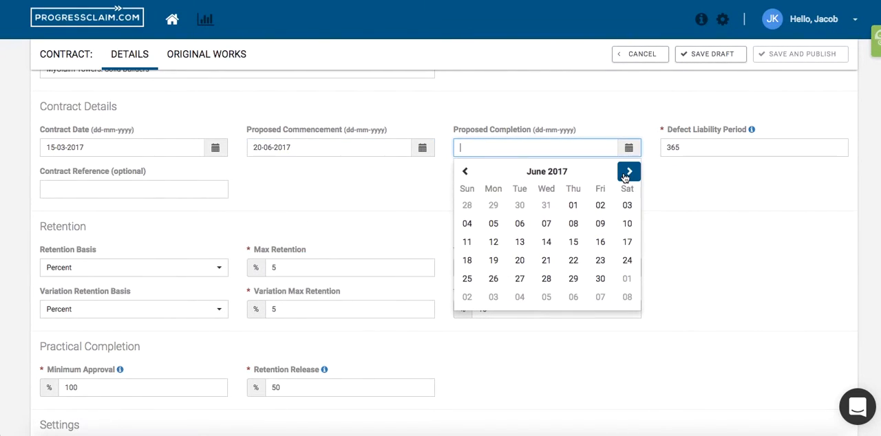
left_click(545, 261)
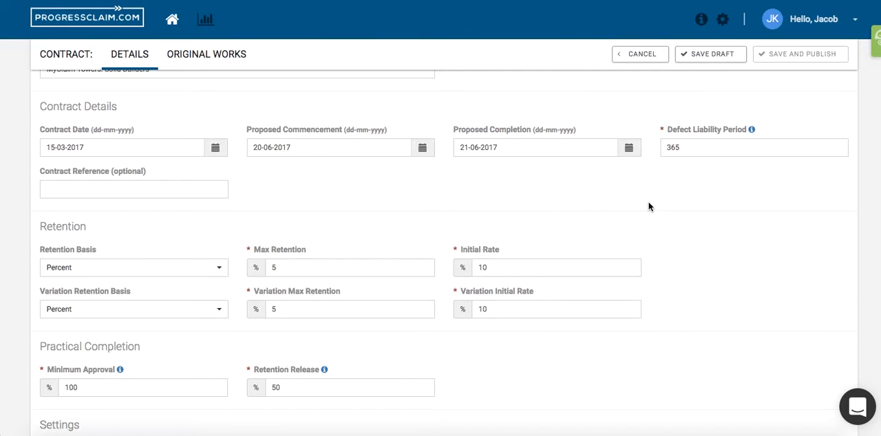
scroll(648, 207, "down", 1)
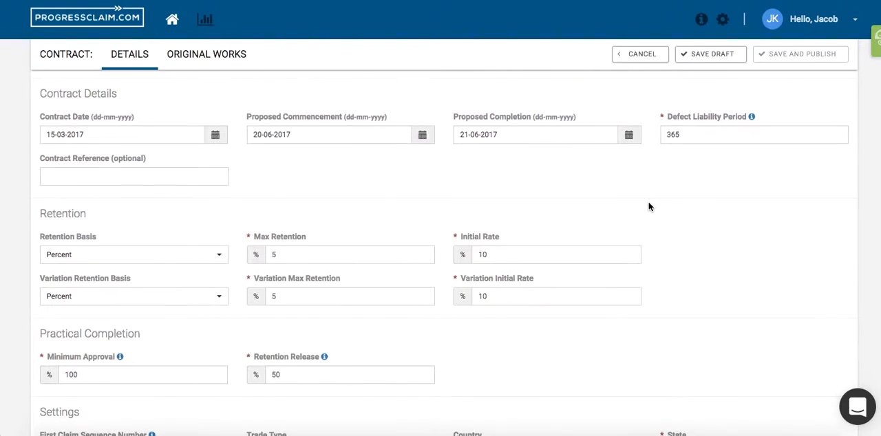
- Continue from the contract's retention, practical completion and settings details to its original works
scroll(648, 207, "down", 2)
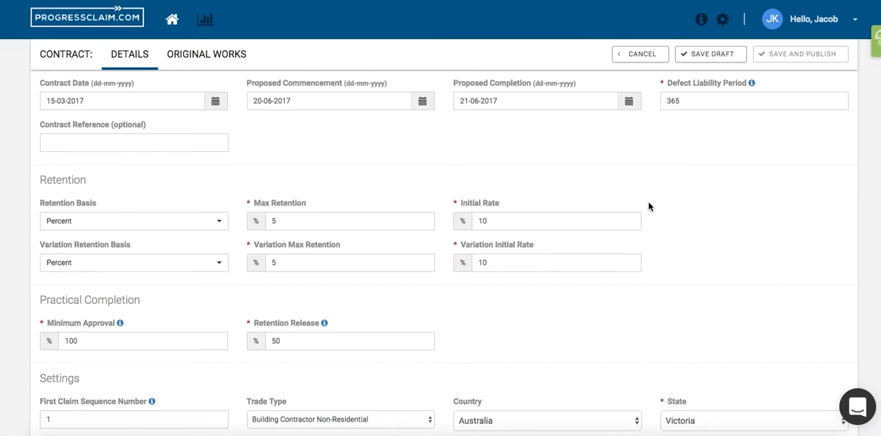
scroll(627, 250, "down", 4)
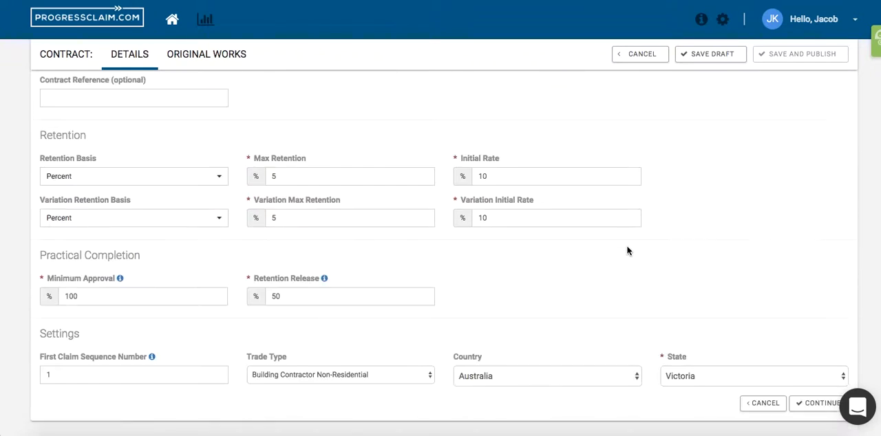
left_click(818, 317)
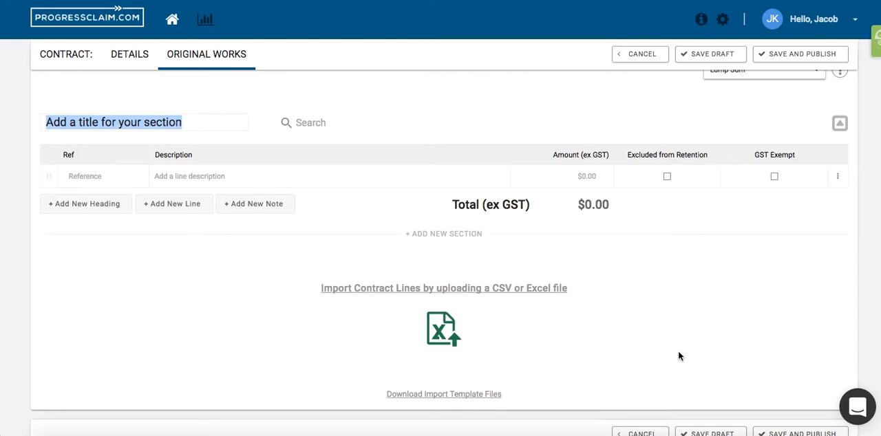
- Title the contract works section "Original Contract Works"
left_click(196, 122)
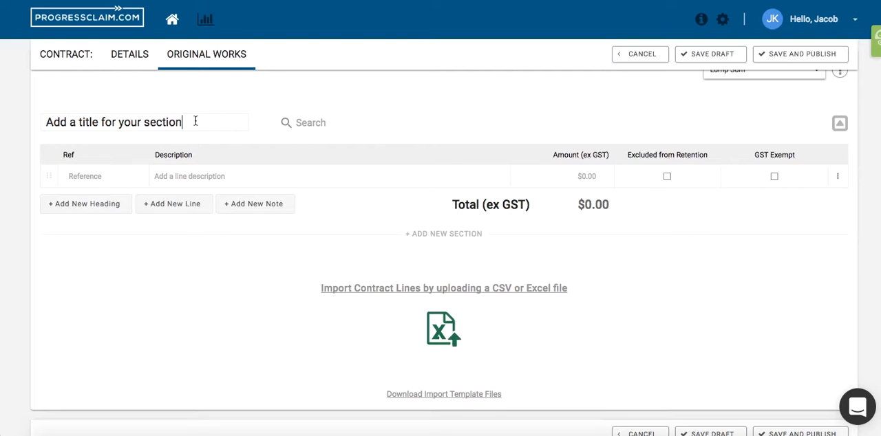
left_click_drag(196, 122, 14, 121)
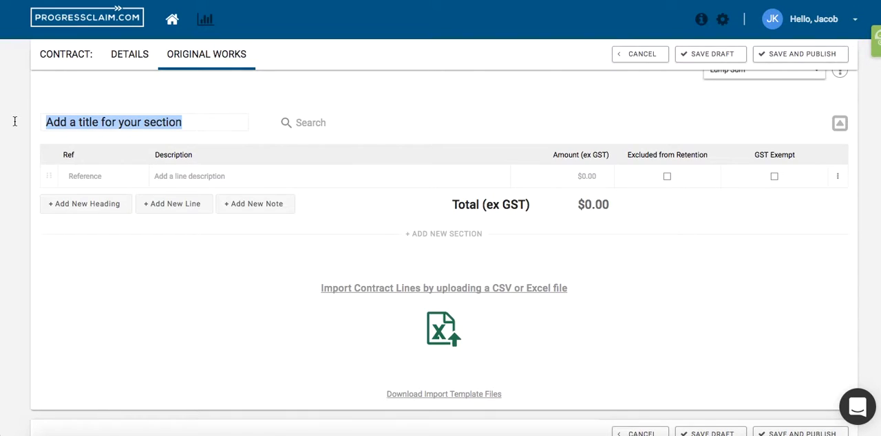
type("Original Contract Works")
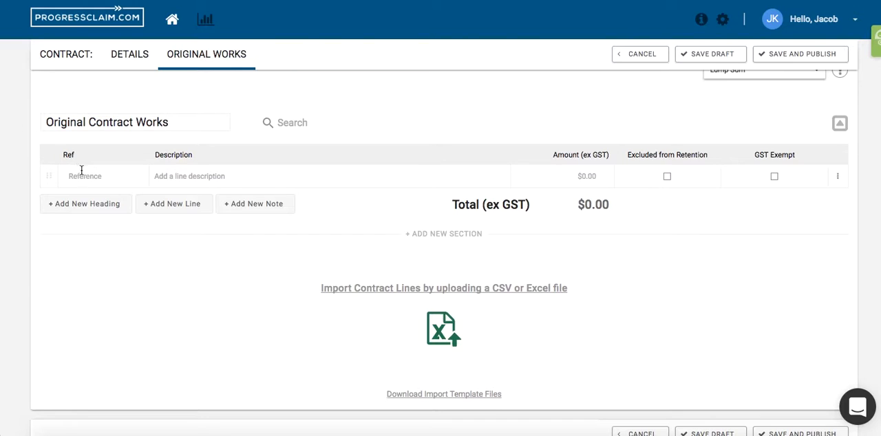
- Fill in the first contract line with reference 1, the description "Description" and an amount of $10,000
left_click(89, 173)
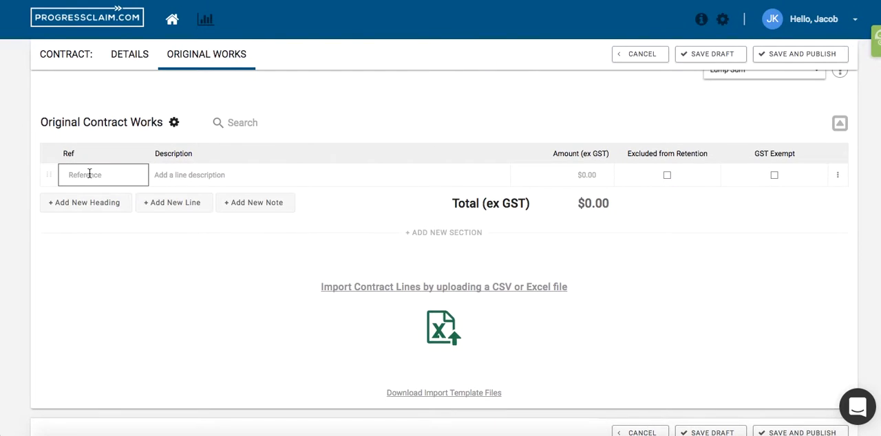
type("1")
left_click(173, 175)
type("Description")
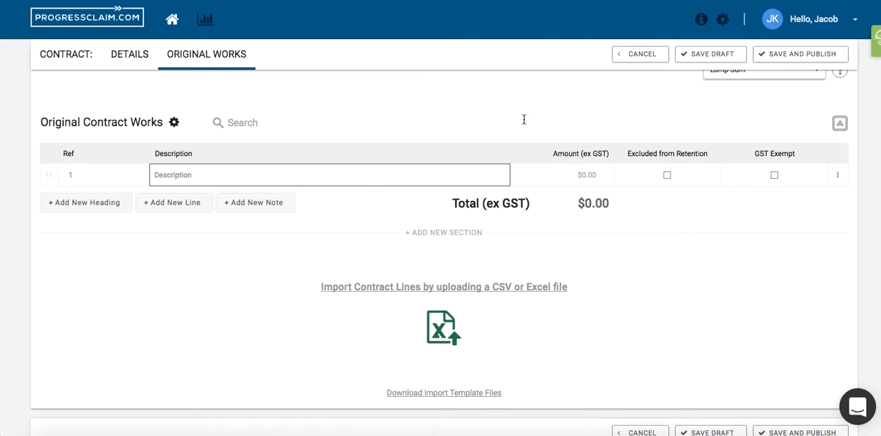
left_click(557, 173)
type("10,000")
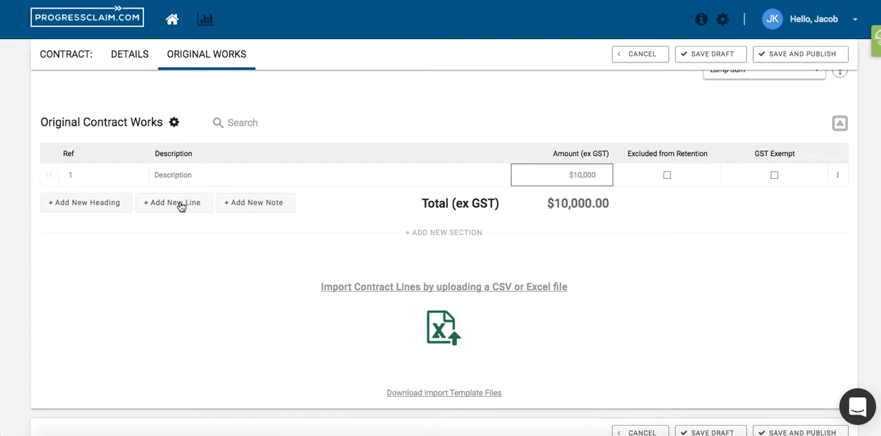
left_click(253, 316)
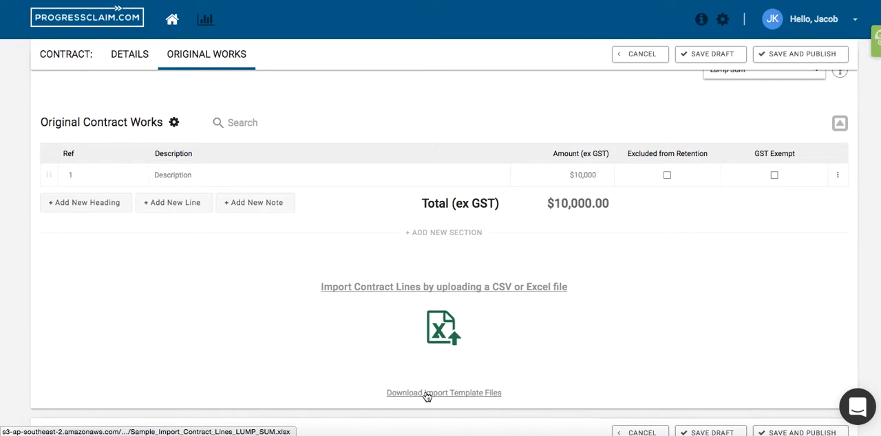
- Import the lump sum contract lines from the Excel spreadsheet in Documents whose name starts with "1. Import doc"
left_click(421, 289)
left_click(208, 86)
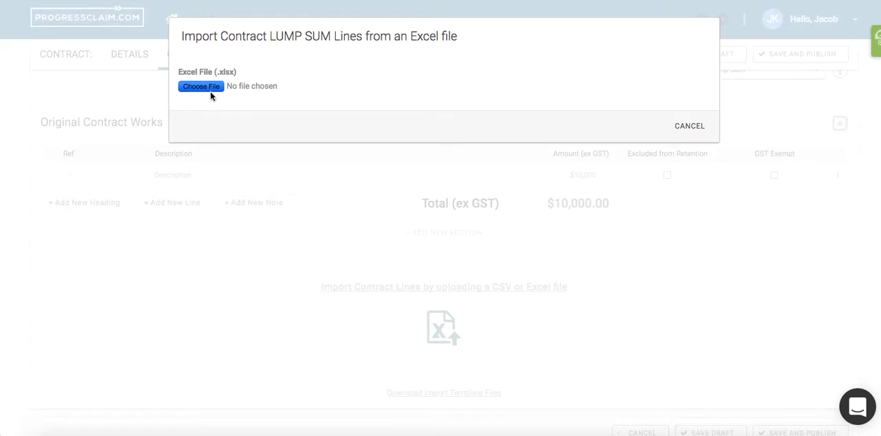
left_click(186, 33)
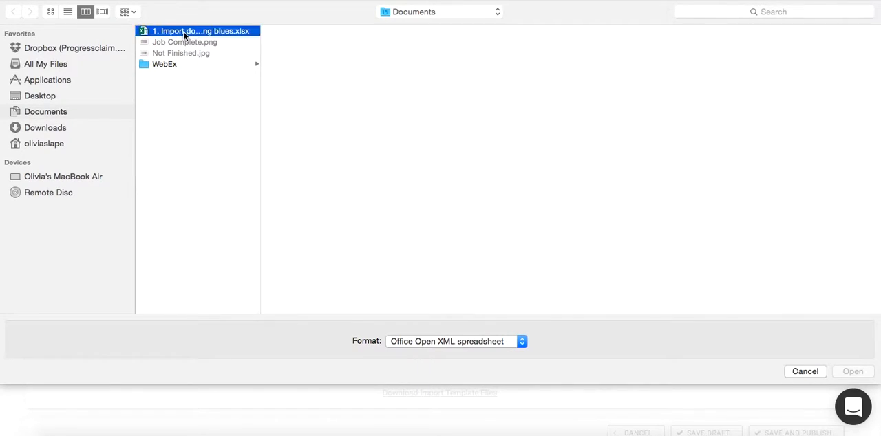
left_click(857, 370)
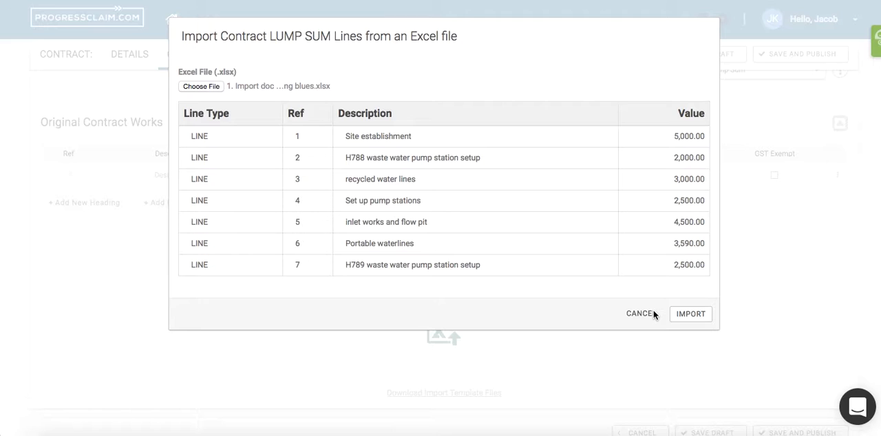
left_click(694, 315)
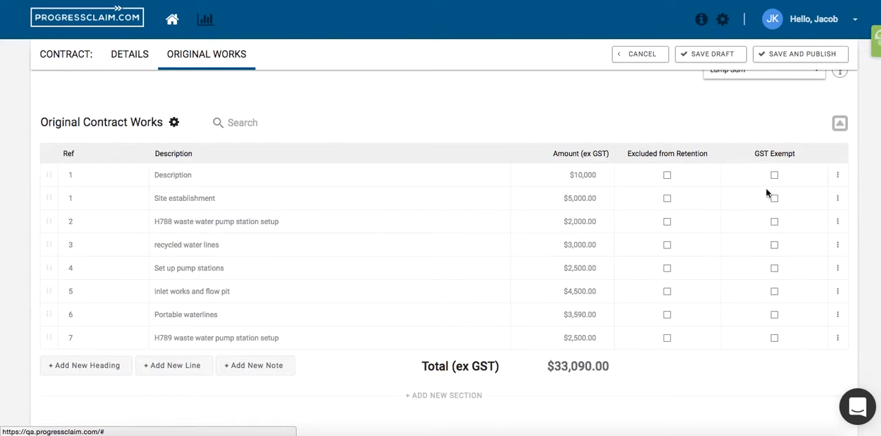
- Remove the manually entered "Description" line from the Original Contract Works section
left_click(838, 176)
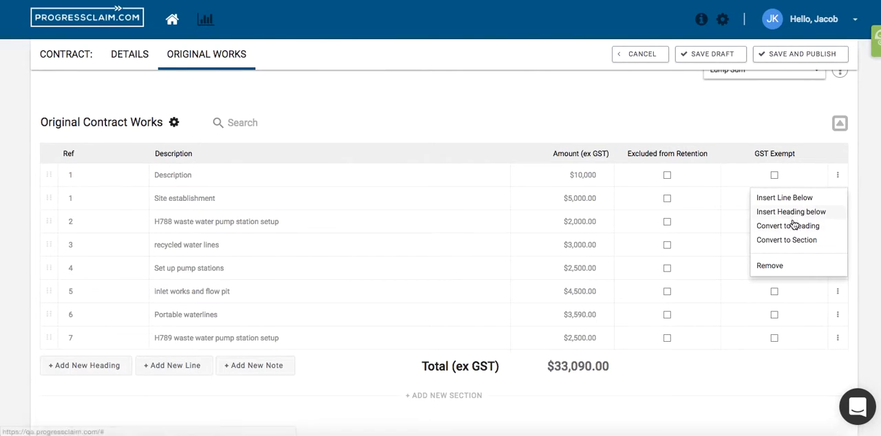
left_click(770, 265)
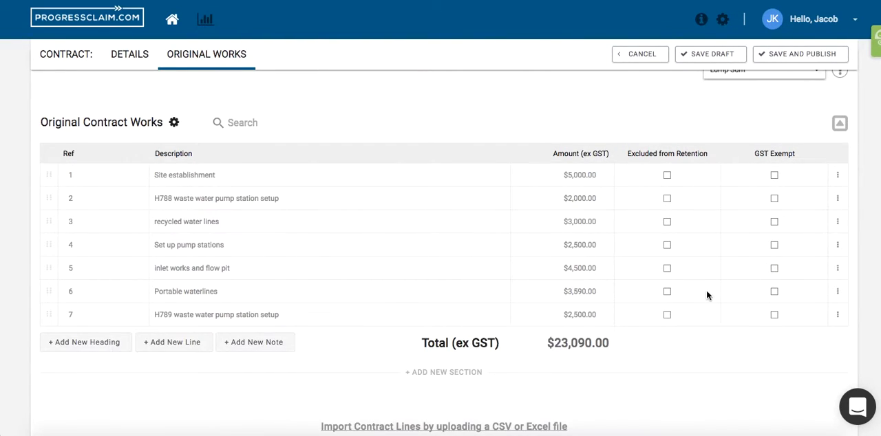
- Save and publish the contract with its imported works lines
scroll(706, 296, "down", 1)
scroll(706, 296, "down", 3)
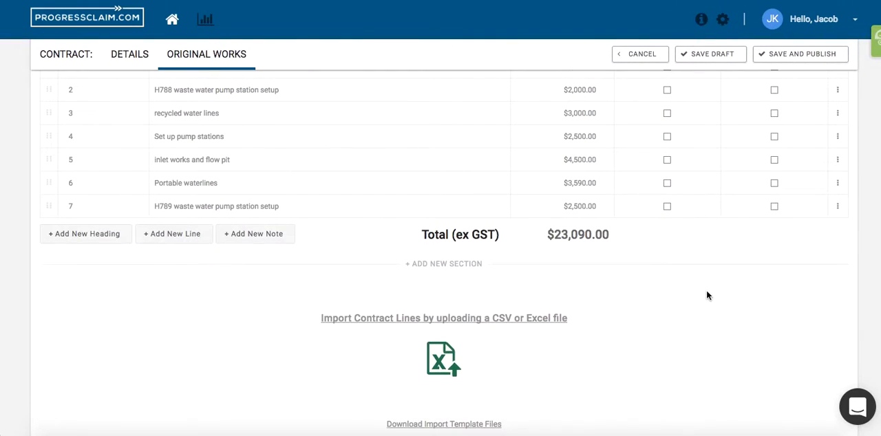
scroll(773, 174, "down", 4)
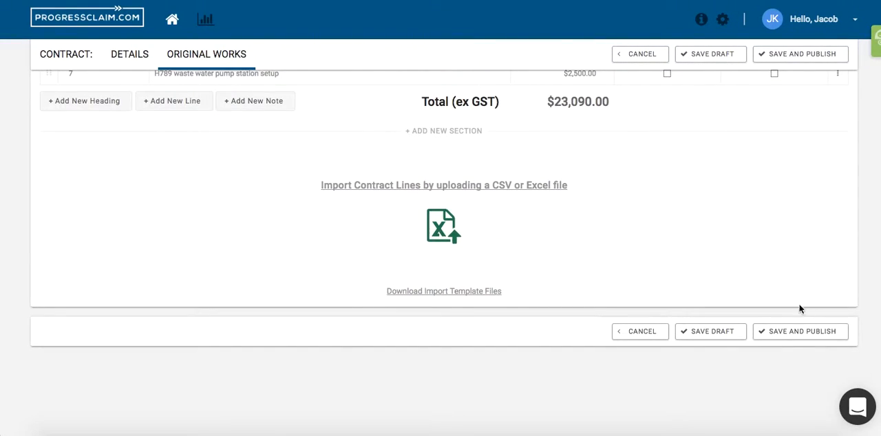
left_click(800, 333)
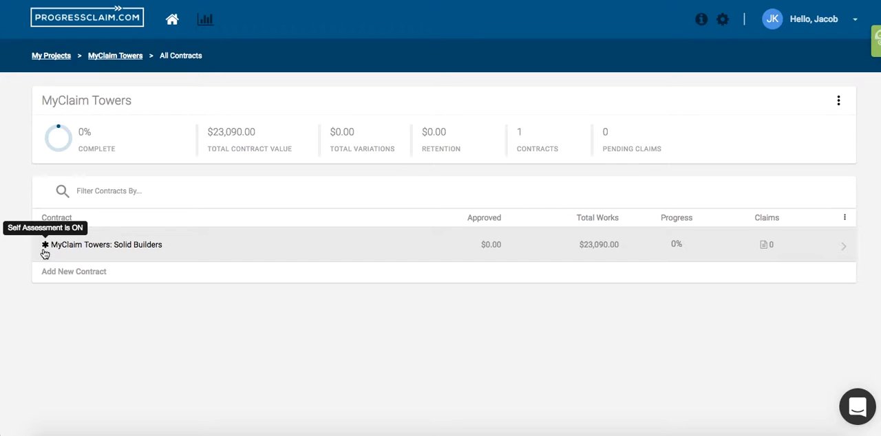
- Open the MyClaim Towers: Solid Builders contract and start a new claim on it
left_click(208, 253)
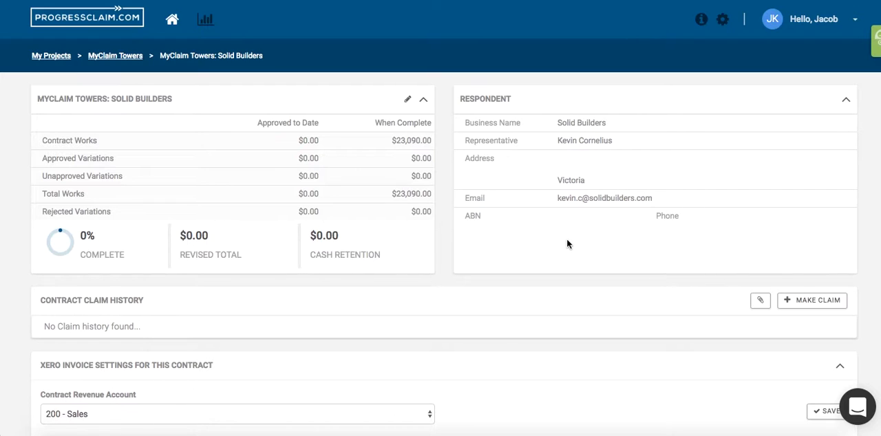
scroll(566, 244, "down", 1)
scroll(567, 245, "up", 1)
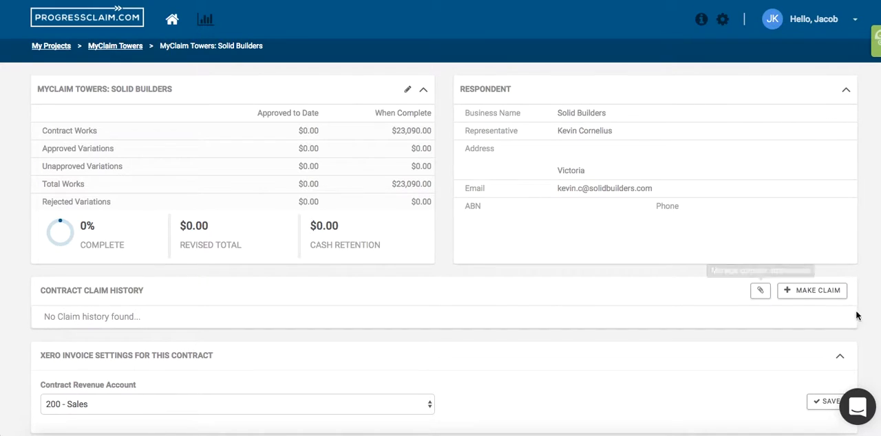
left_click(814, 298)
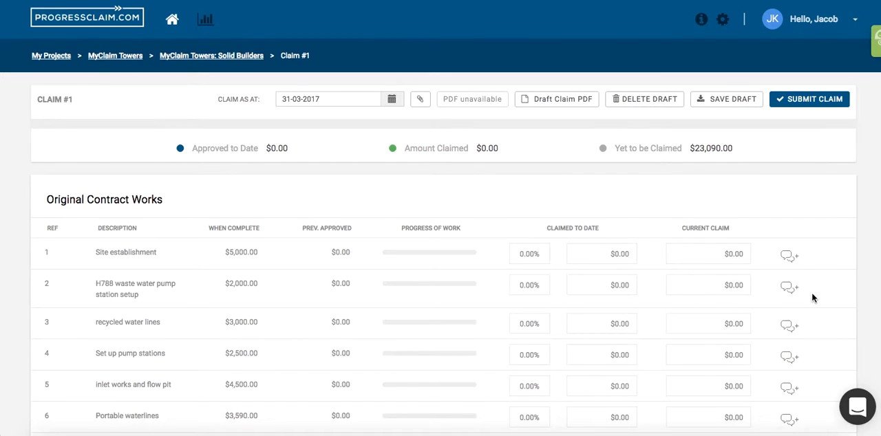
- Set claimed to date to 100% for Site establishment, $1,000 for H788 waste water pump station setup and 40% for Set up pump stations
scroll(679, 296, "down", 2)
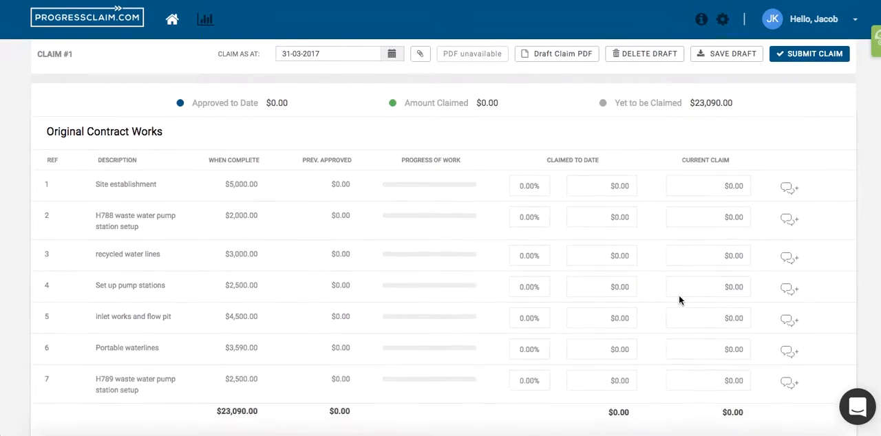
scroll(678, 300, "down", 1)
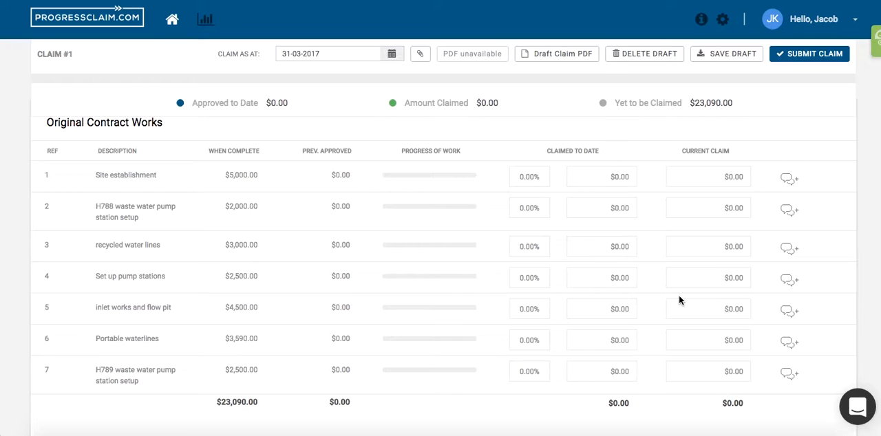
left_click(528, 177)
type("100")
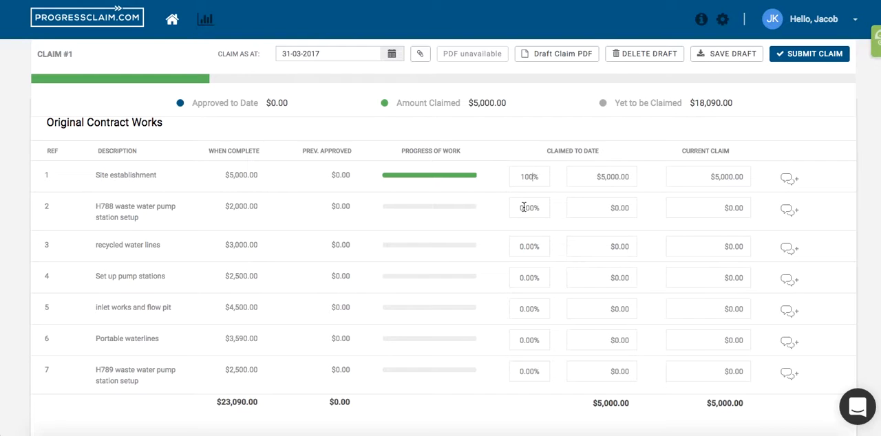
left_click(621, 210)
type("1,000")
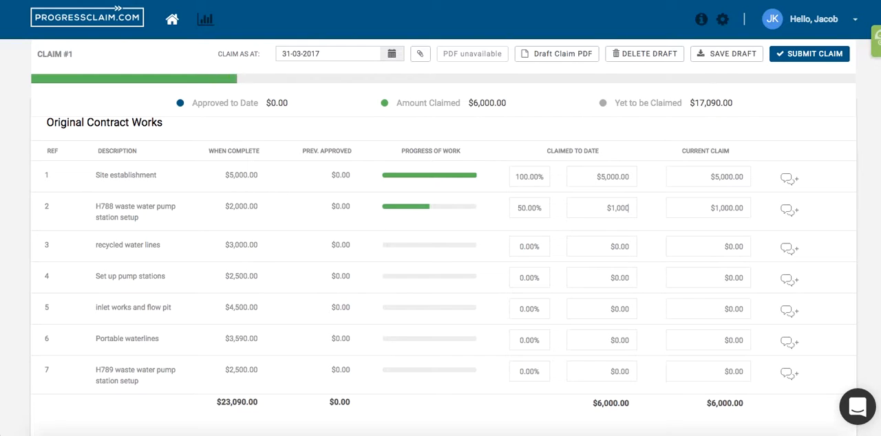
left_click(532, 278)
type("40")
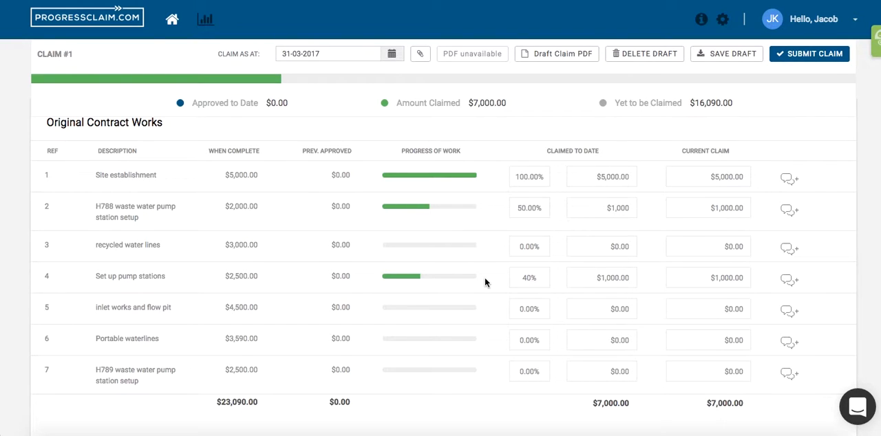
- Add supporting information to the Set up pump stations claim line with the attachment Job Complete.png and the comment "Job Done."
left_click(792, 283)
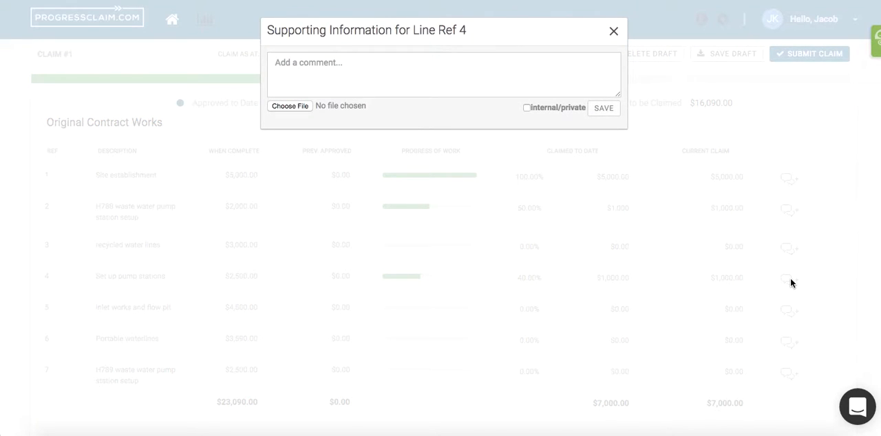
left_click(296, 108)
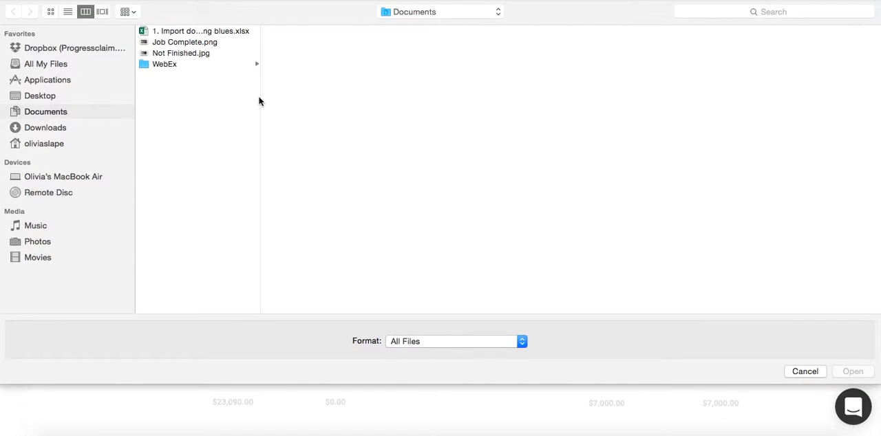
left_click(182, 42)
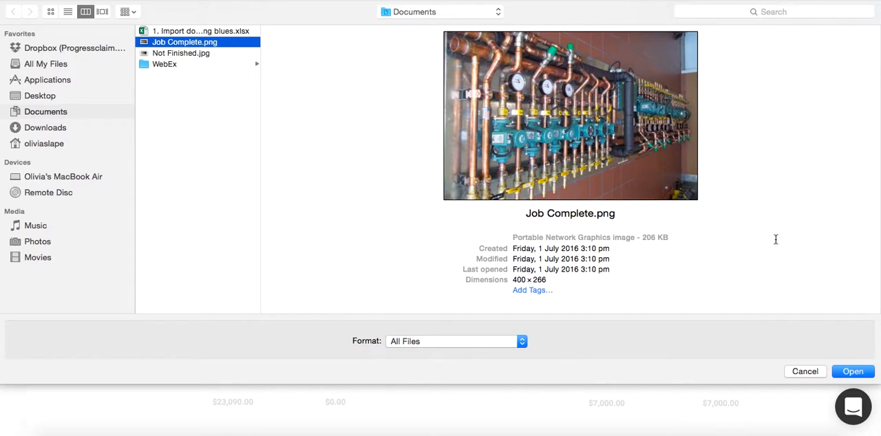
left_click(850, 371)
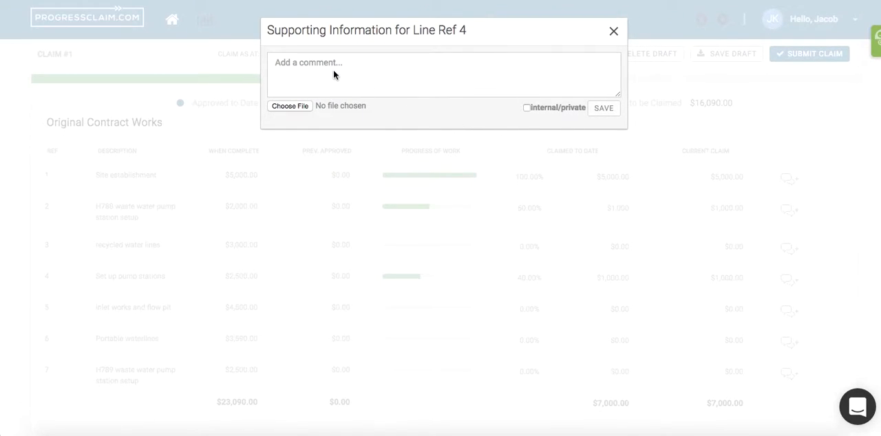
left_click(308, 64)
type("Job Done.")
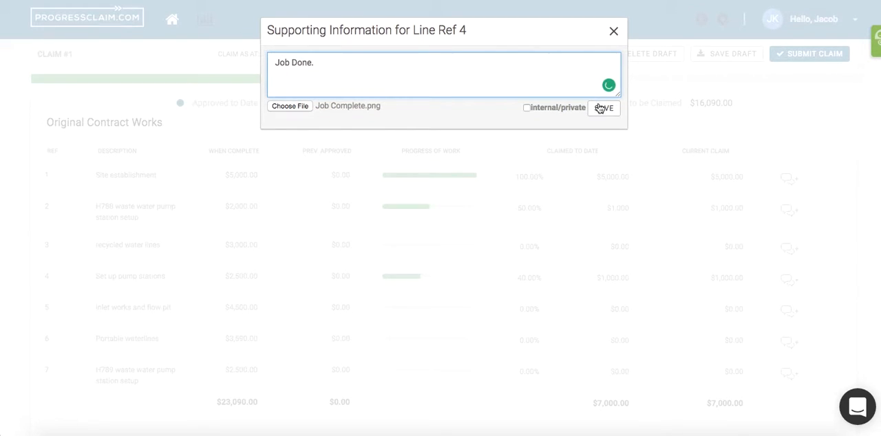
left_click(599, 108)
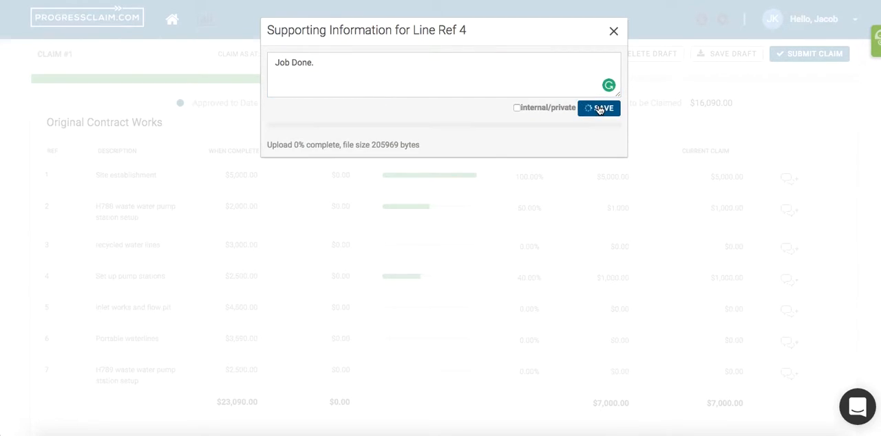
left_click(614, 33)
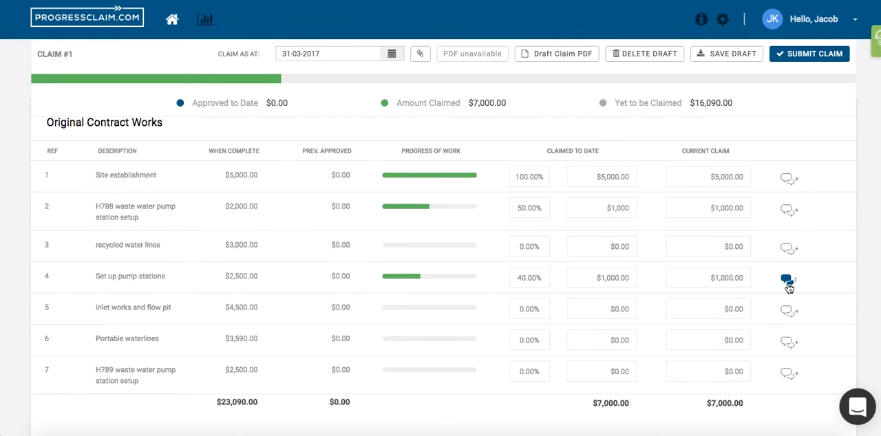
scroll(732, 323, "down", 3)
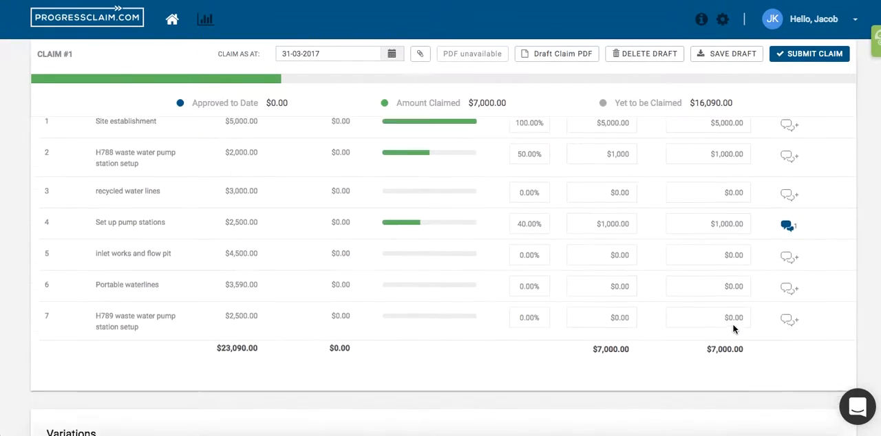
- Start a new variation on claim #1 with the description "Temporary Contract Works"
scroll(733, 329, "down", 3)
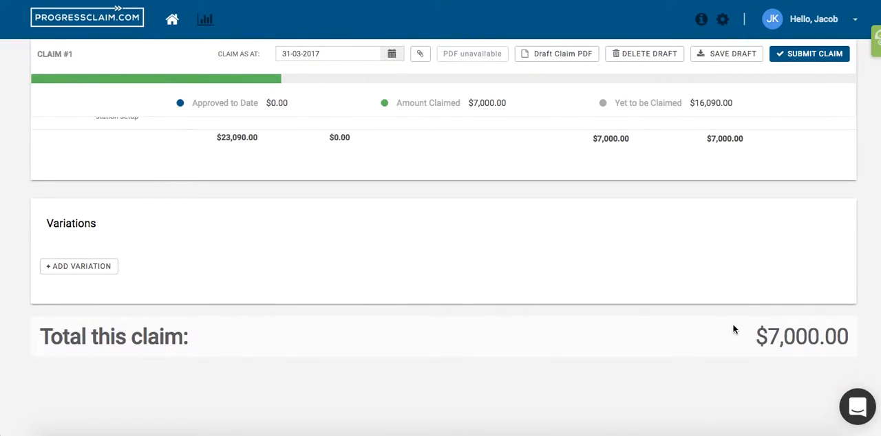
scroll(733, 330, "down", 1)
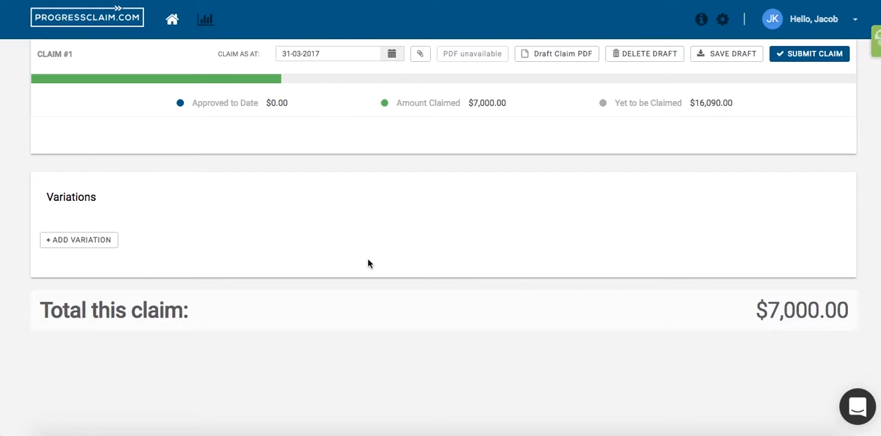
left_click(96, 241)
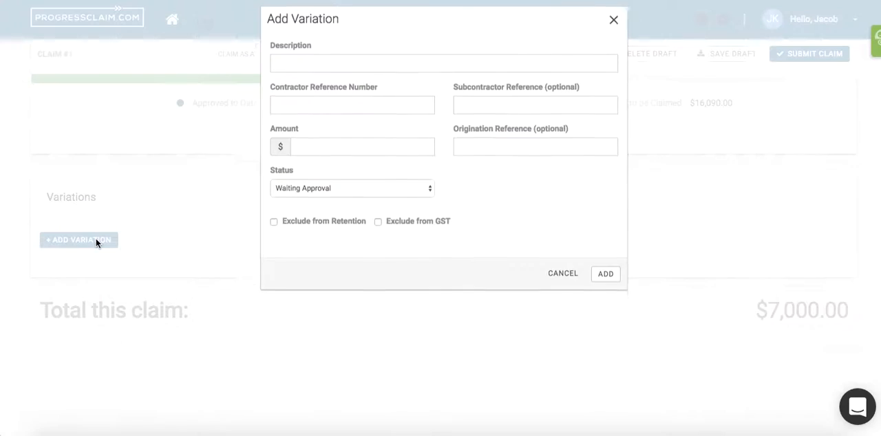
left_click(332, 71)
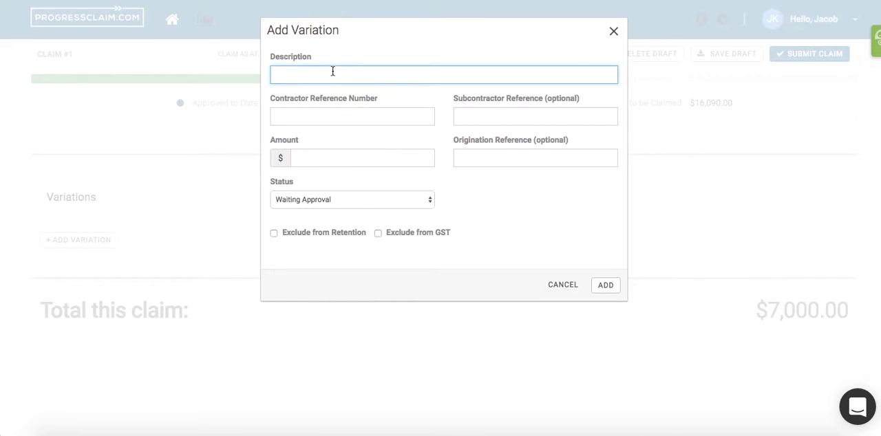
type("Temporary Contract Works")
- Give the variation the contractor reference V01 and an amount of $10,000.00, and add it to the claim
left_click(311, 117)
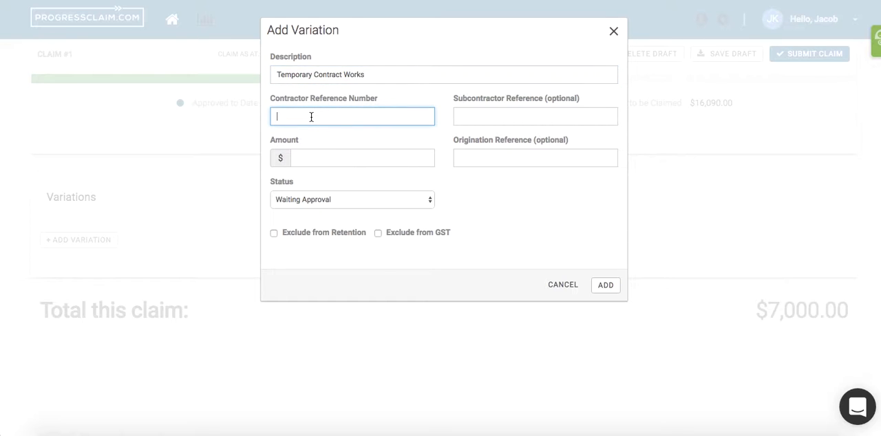
type("V01")
left_click(315, 156)
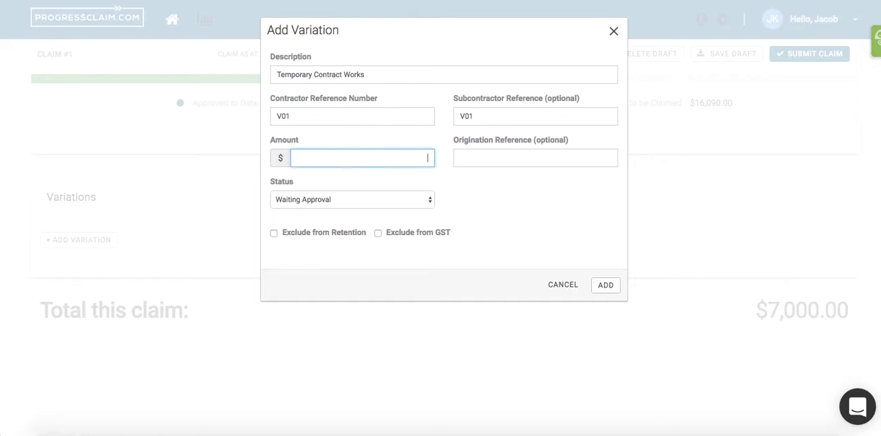
type("10000")
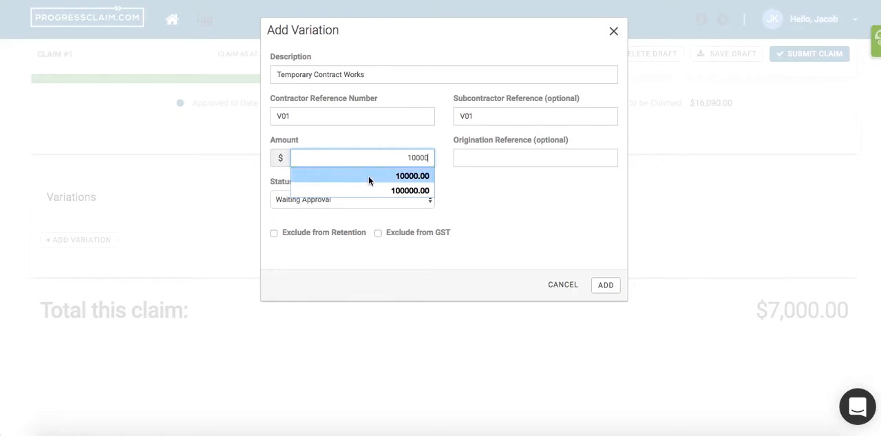
left_click(367, 176)
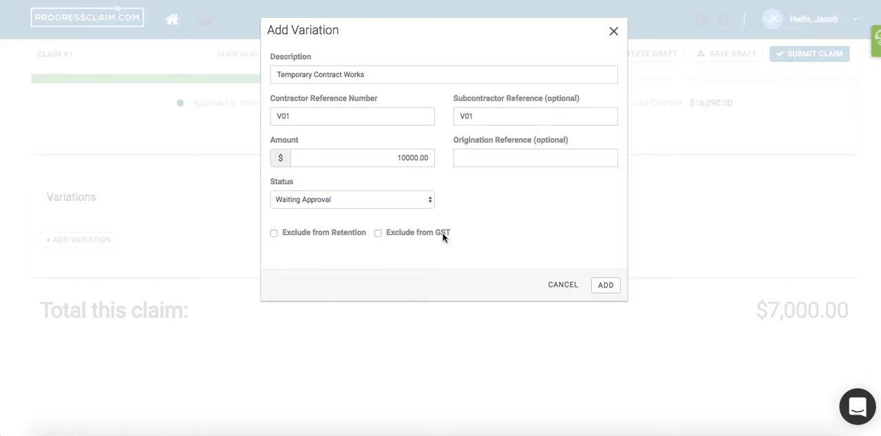
left_click(612, 286)
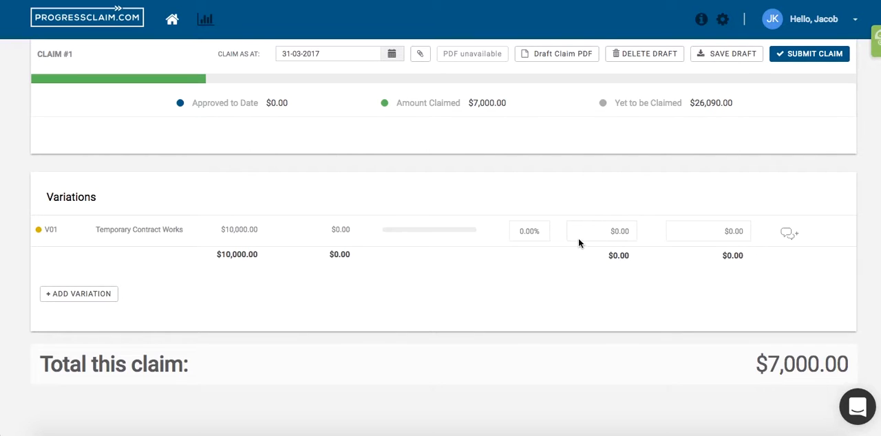
- Claim $5,000 to date on the Temporary Contract Works variation and submit claim #1
left_click(615, 232)
type("5000")
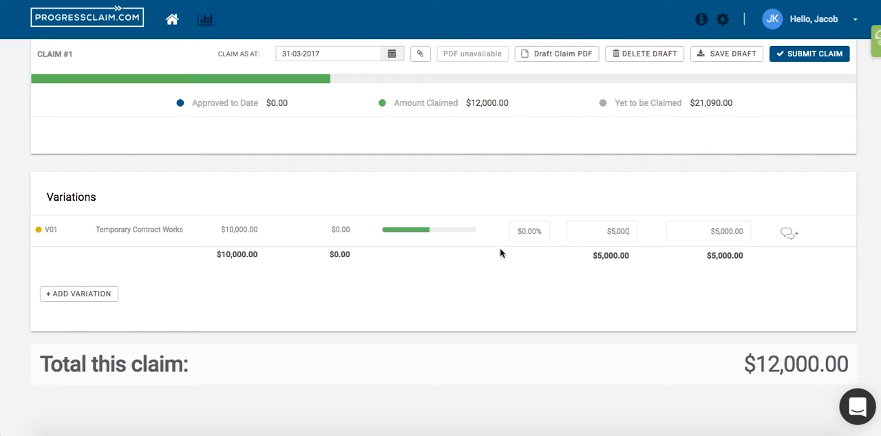
left_click(807, 58)
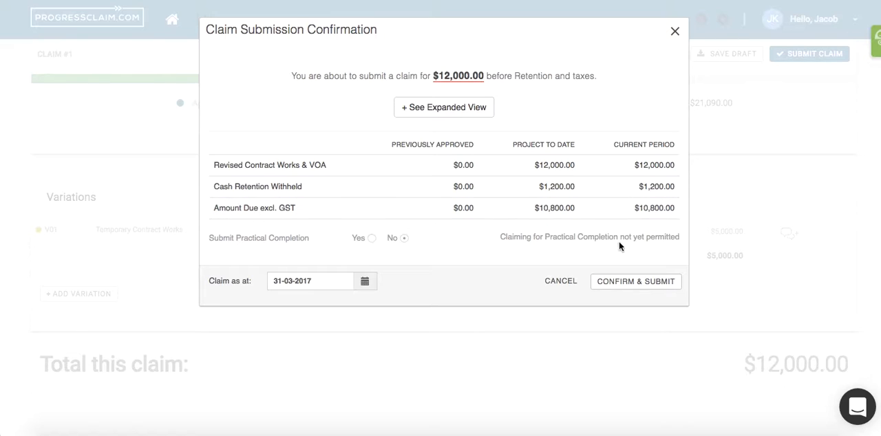
left_click(621, 281)
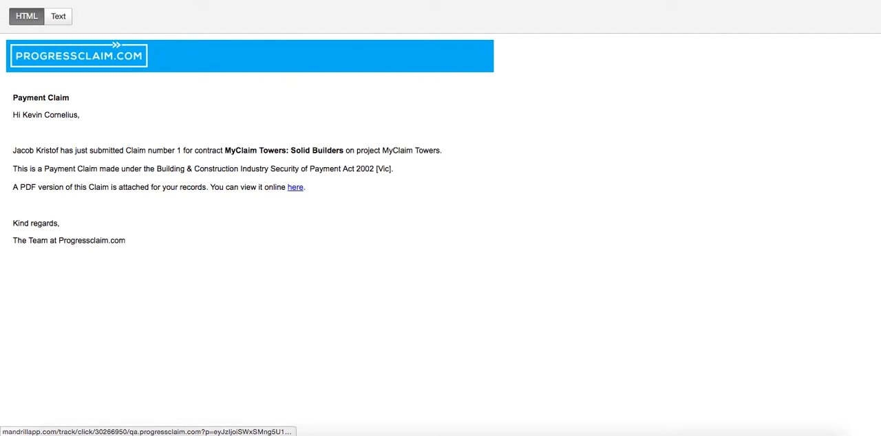
- Open the submitted claim from the notification e-mail and examine the payment claim's summary, line items, variations and attached Job Complete.png
left_click(296, 187)
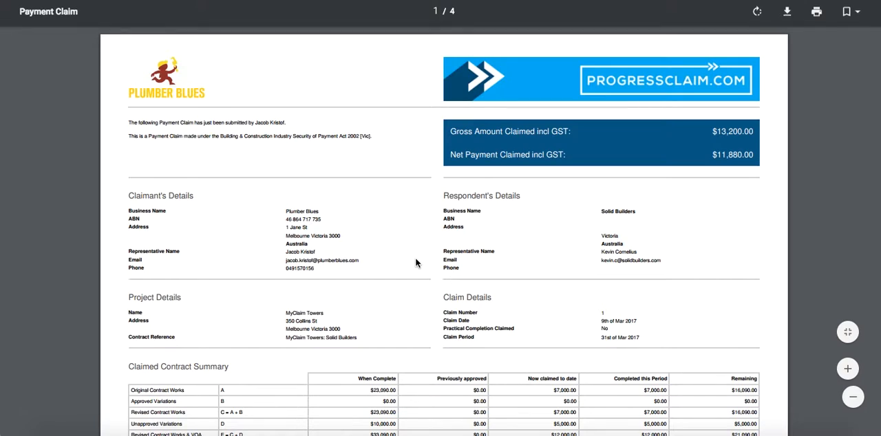
scroll(428, 303, "down", 2)
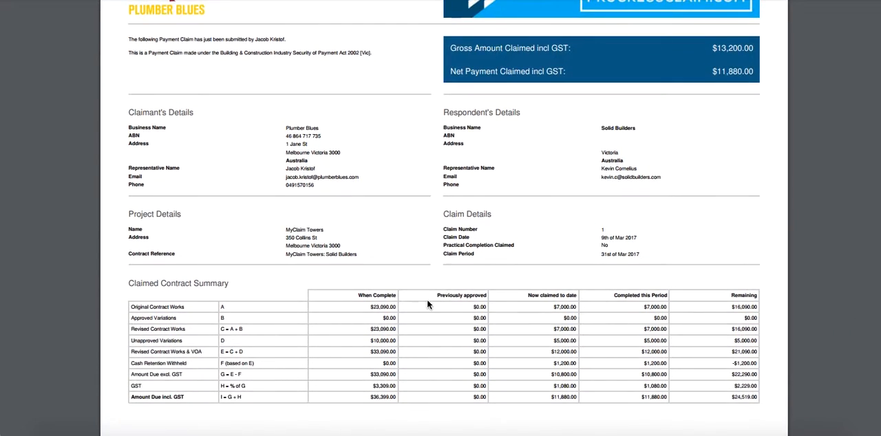
scroll(426, 307, "down", 6)
scroll(426, 312, "down", 20)
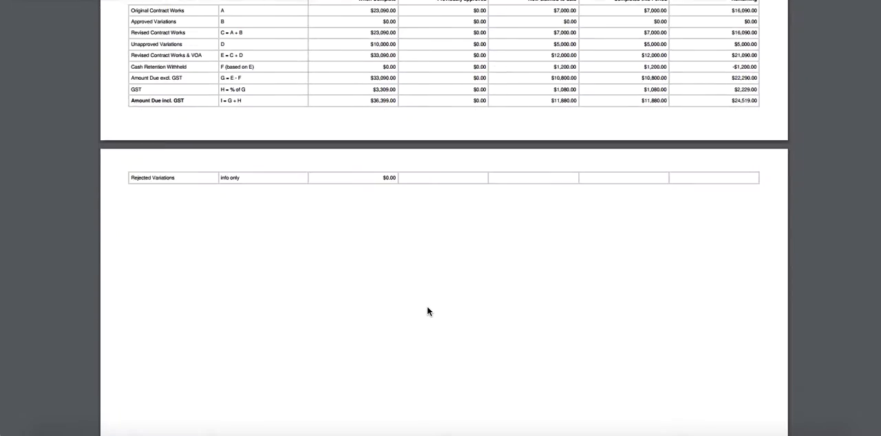
scroll(427, 312, "down", 2)
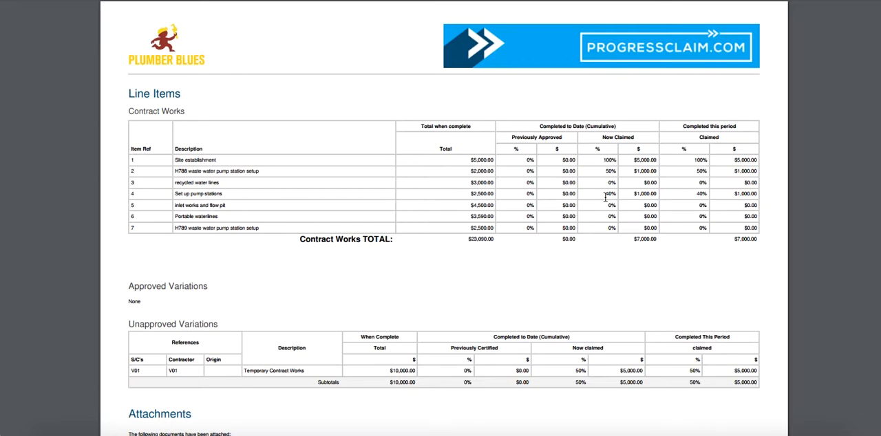
scroll(627, 298, "down", 2)
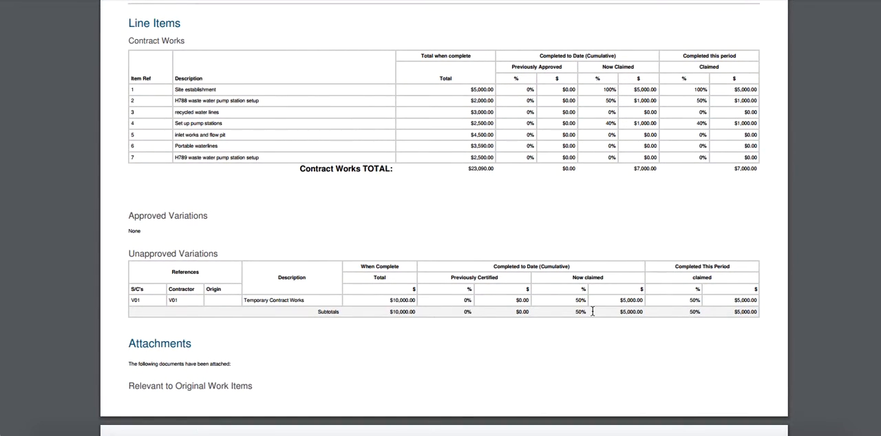
scroll(592, 313, "down", 5)
scroll(593, 314, "down", 2)
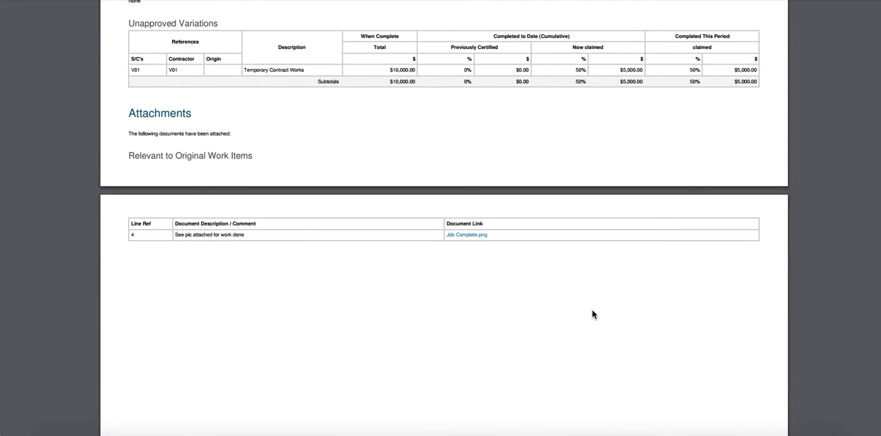
left_click(463, 237)
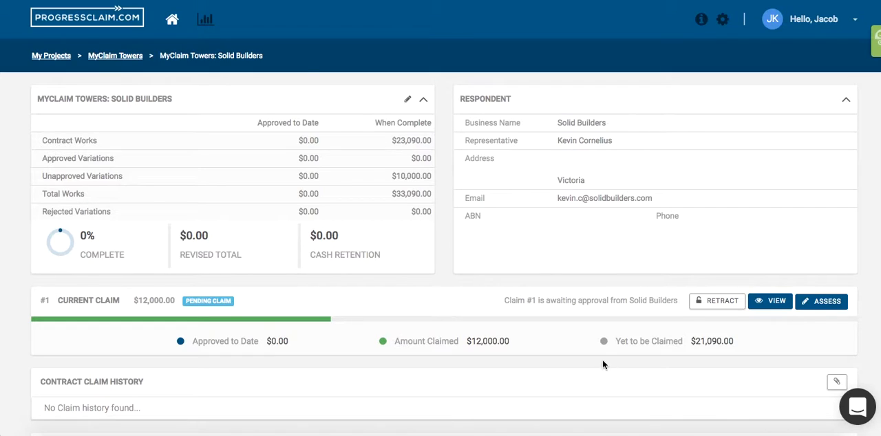
- Switch to the Excel payment schedule, examine its payment assessment figures, and return to the Solid Builders contract in Progressclaim.com
left_click(770, 435)
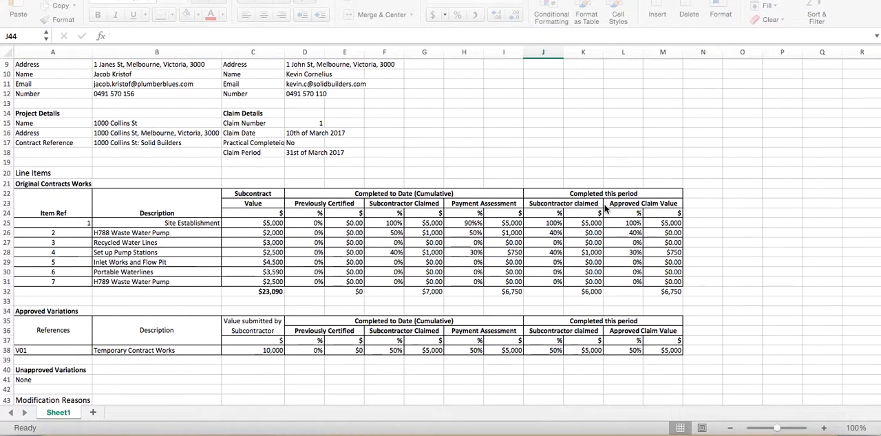
scroll(604, 211, "right", 1)
scroll(604, 210, "up", 1)
scroll(604, 211, "right", 1)
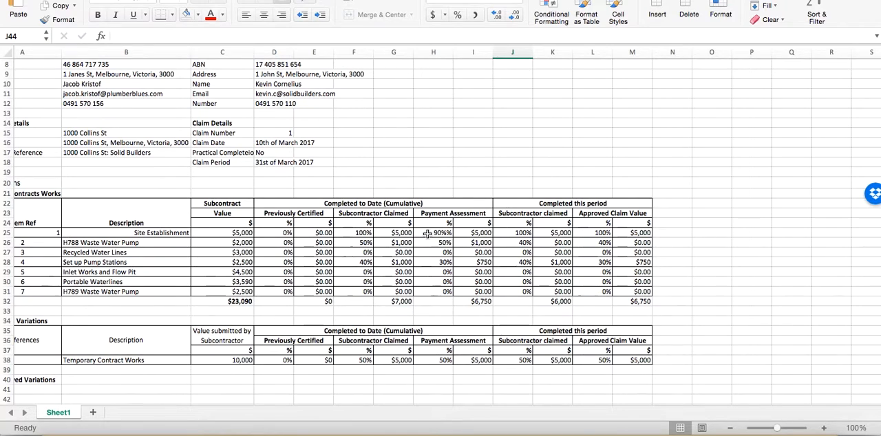
key("ctrl+Up")
left_click(251, 281)
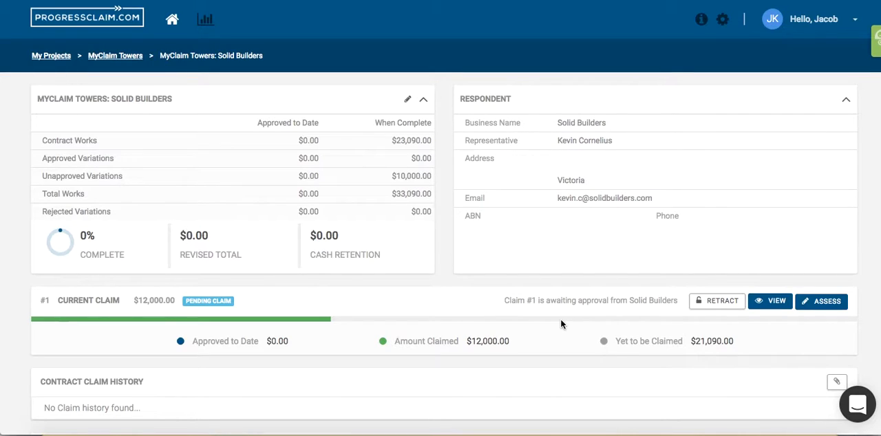
- Open claim #1 for assessment and review its original contract works and variation lines
left_click(831, 311)
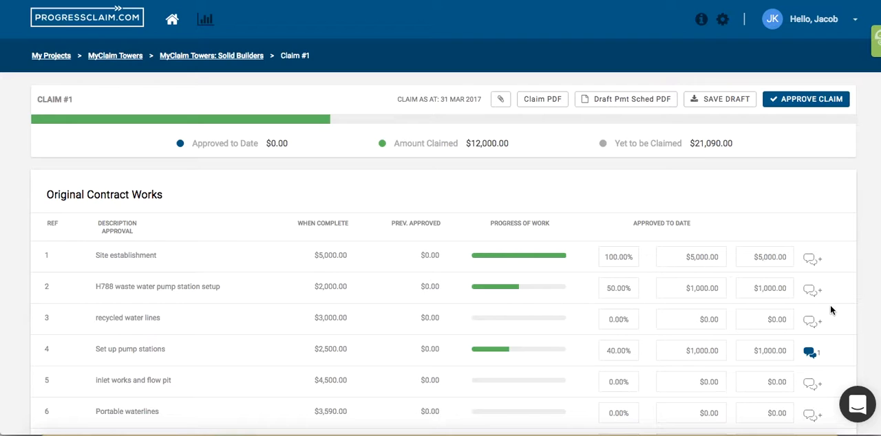
scroll(701, 272, "down", 2)
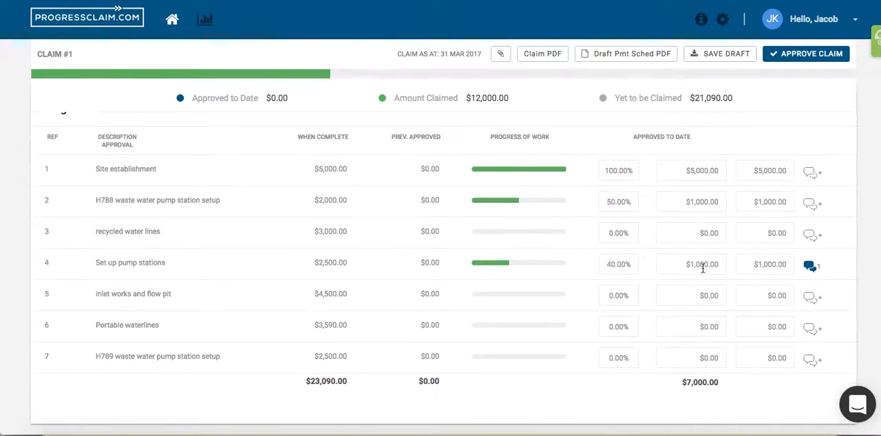
scroll(702, 268, "down", 3)
scroll(702, 267, "down", 3)
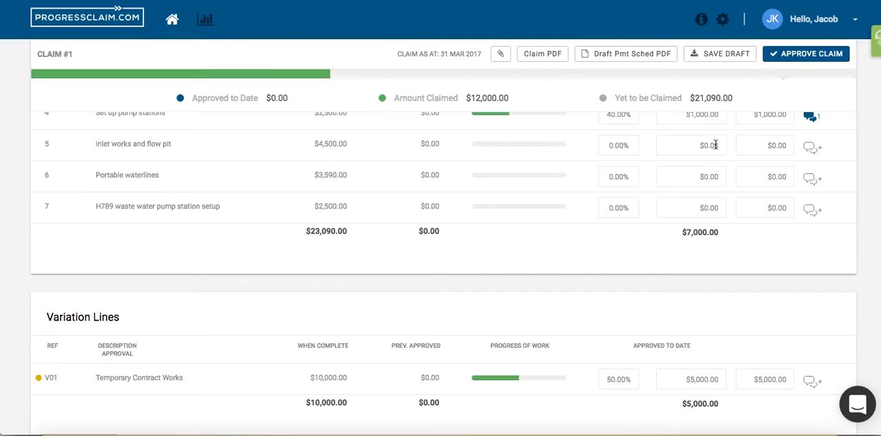
scroll(654, 200, "up", 5)
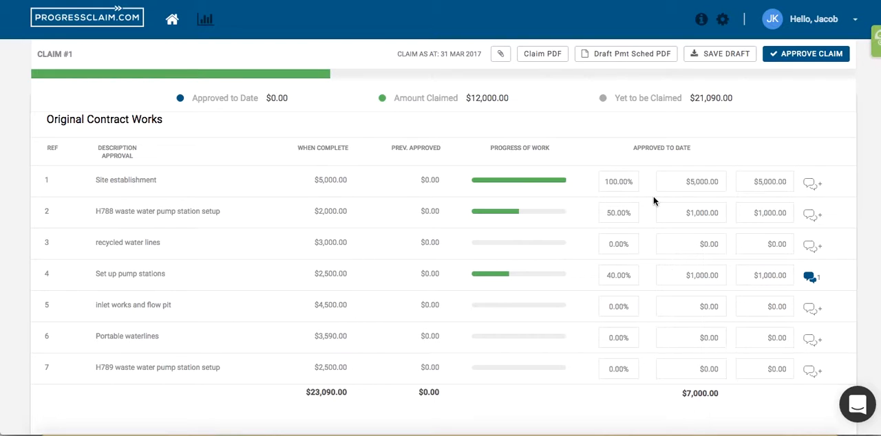
- Set the approved percentage for H788 waste water pump station setup to 40%, with the modification reason "Quality of works not to agreed standard"
left_click(620, 214)
type("40")
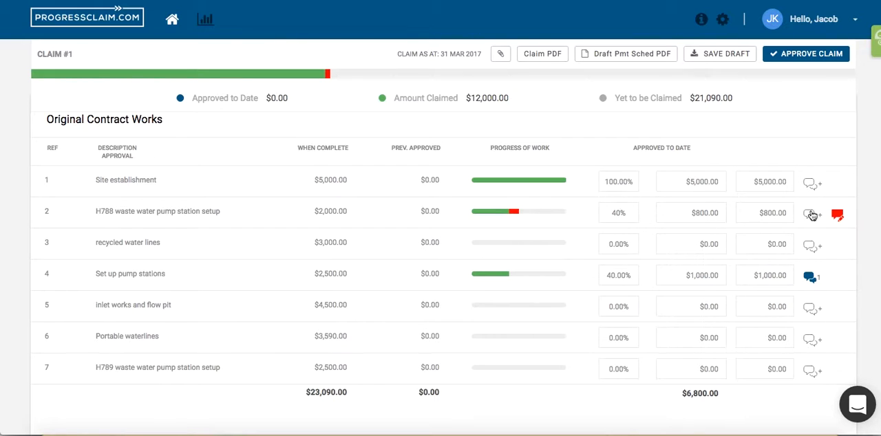
left_click(840, 220)
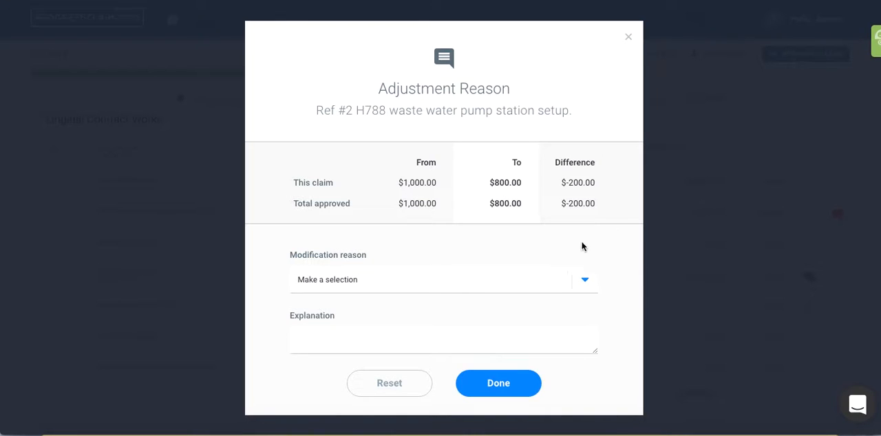
left_click(578, 282)
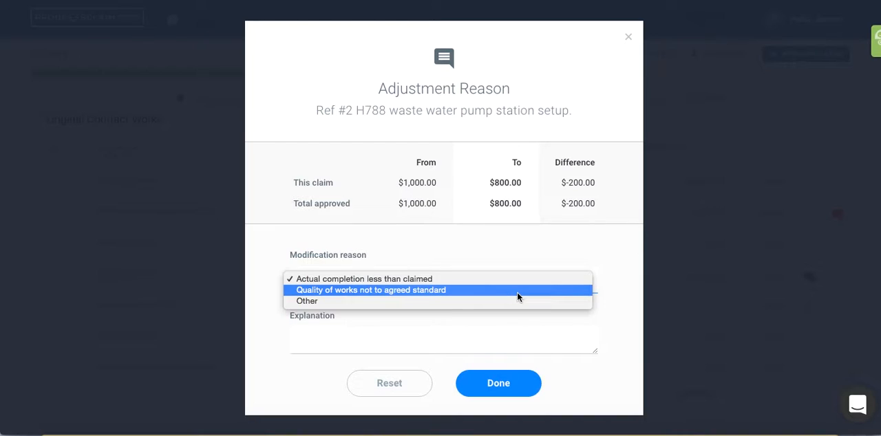
left_click(517, 290)
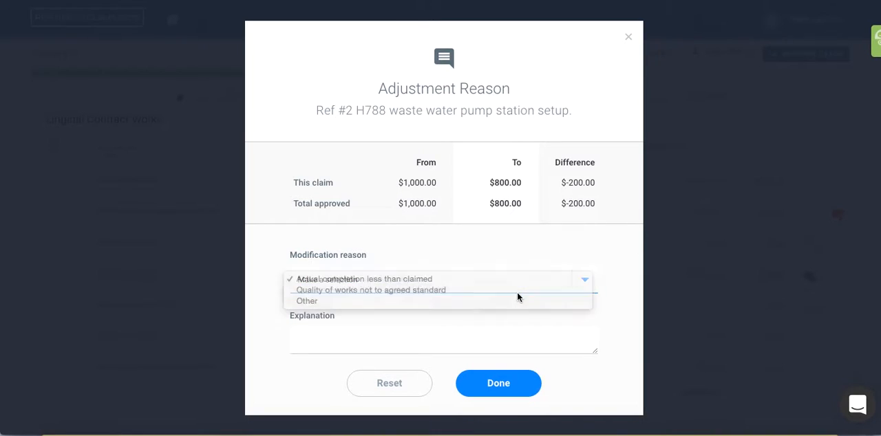
left_click(489, 392)
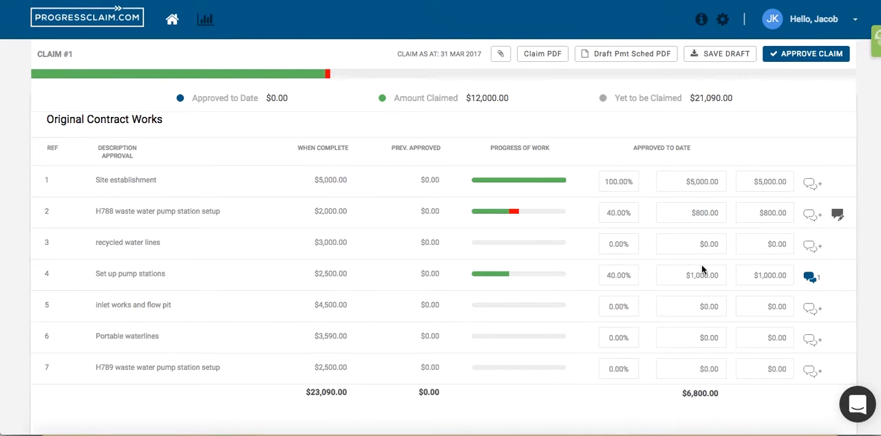
- Change the status of variation V01 Temporary Contract Works to Approved and update it
scroll(702, 269, "down", 5)
scroll(702, 269, "down", 2)
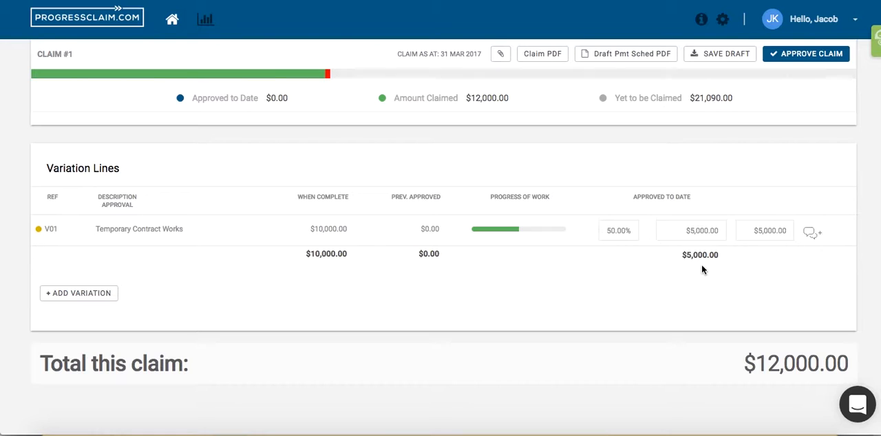
left_click(140, 231)
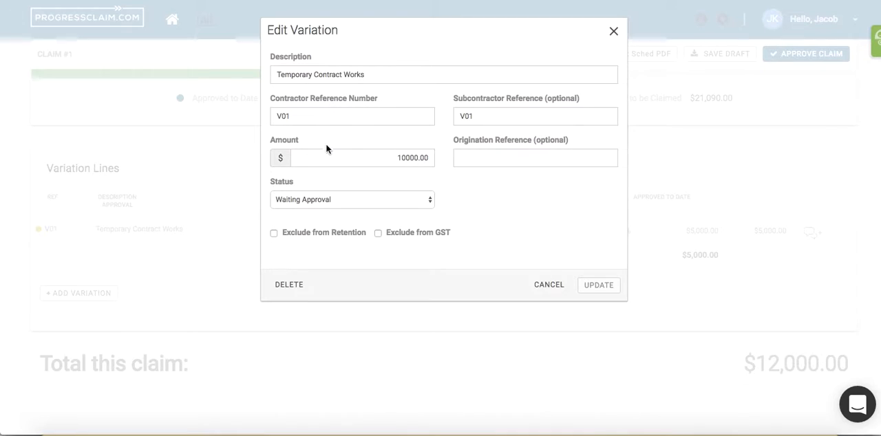
left_click(321, 206)
left_click(313, 211)
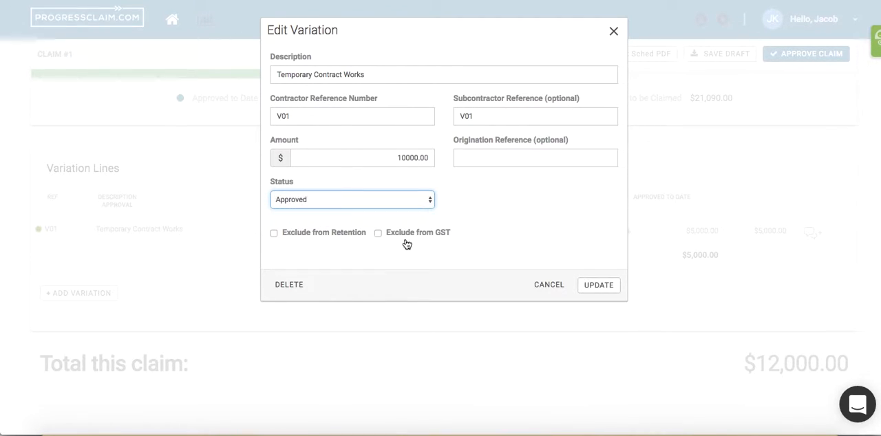
left_click(591, 285)
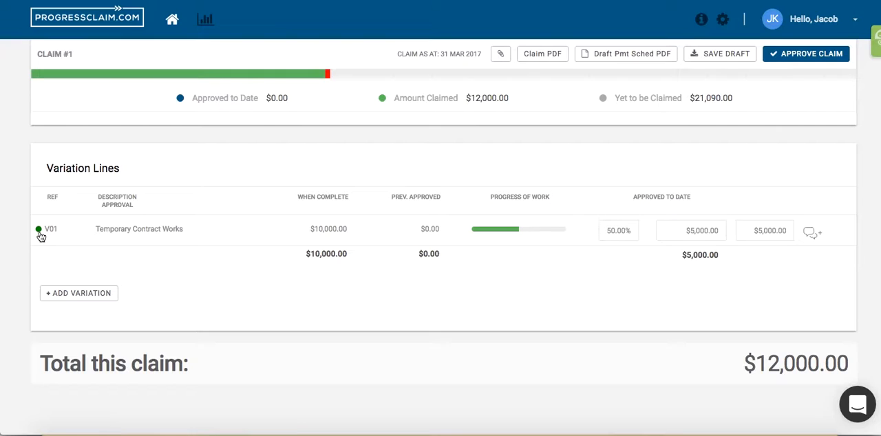
mouse_move(40, 235)
- Approve claim #1 and confirm the approval without overriding retention
scroll(647, 202, "up", 2)
scroll(647, 205, "up", 5)
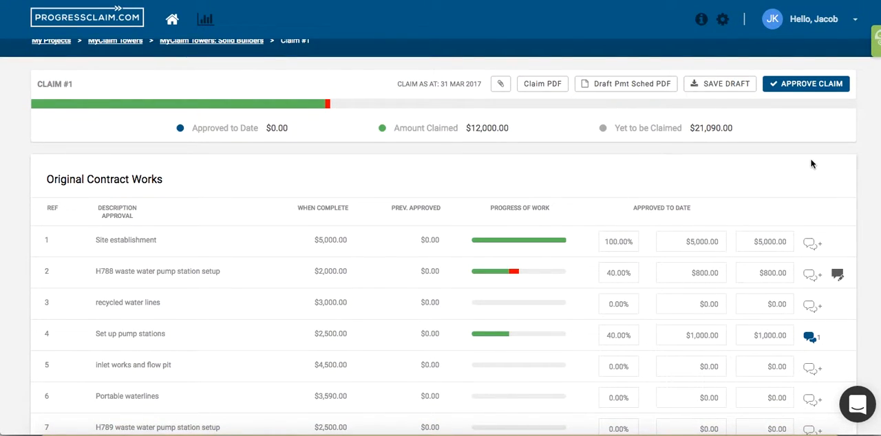
left_click(803, 93)
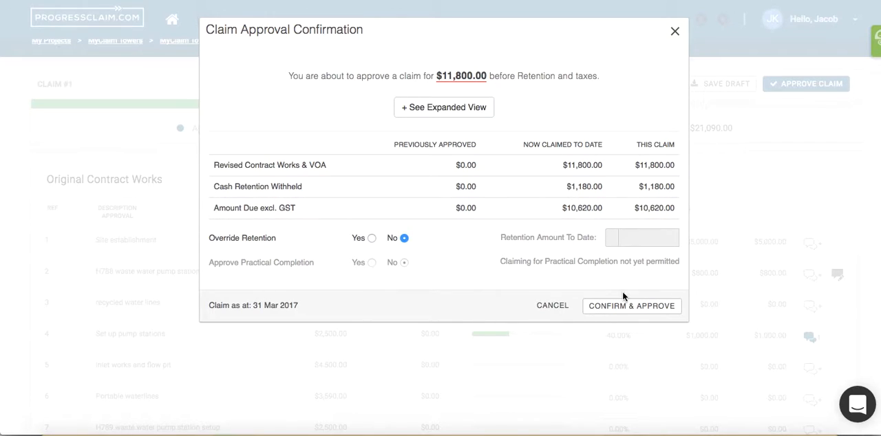
left_click(616, 314)
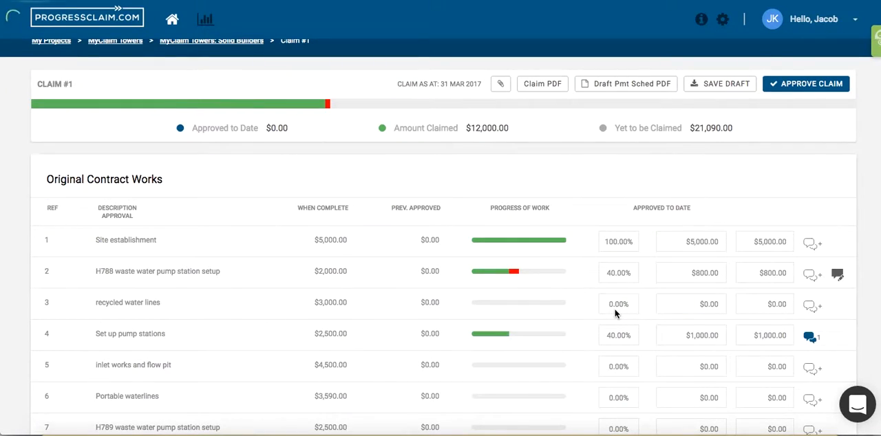